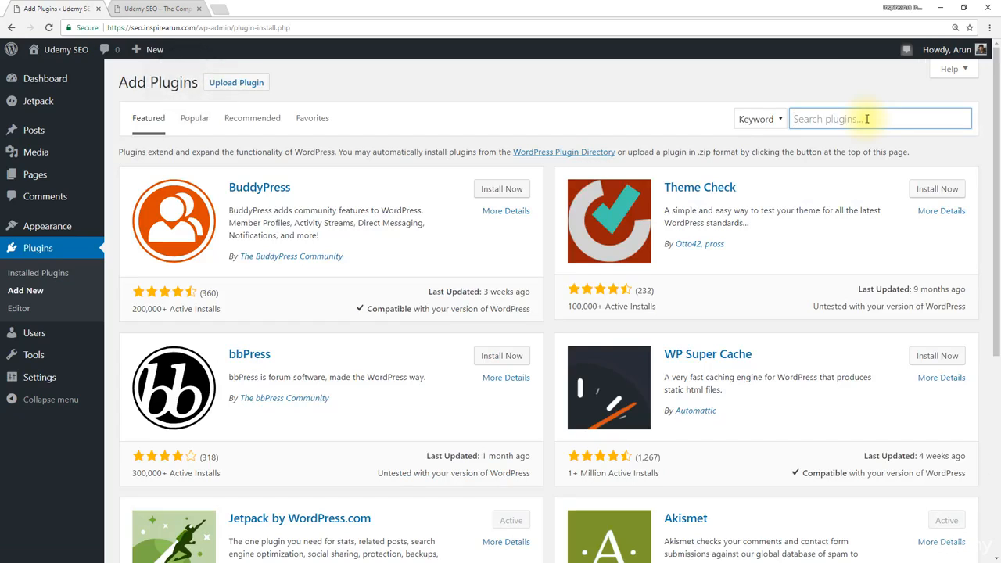
Step: Search the plugin directory for "total cache", and install and activate the W3 Total Cache plugin
text(total cache)
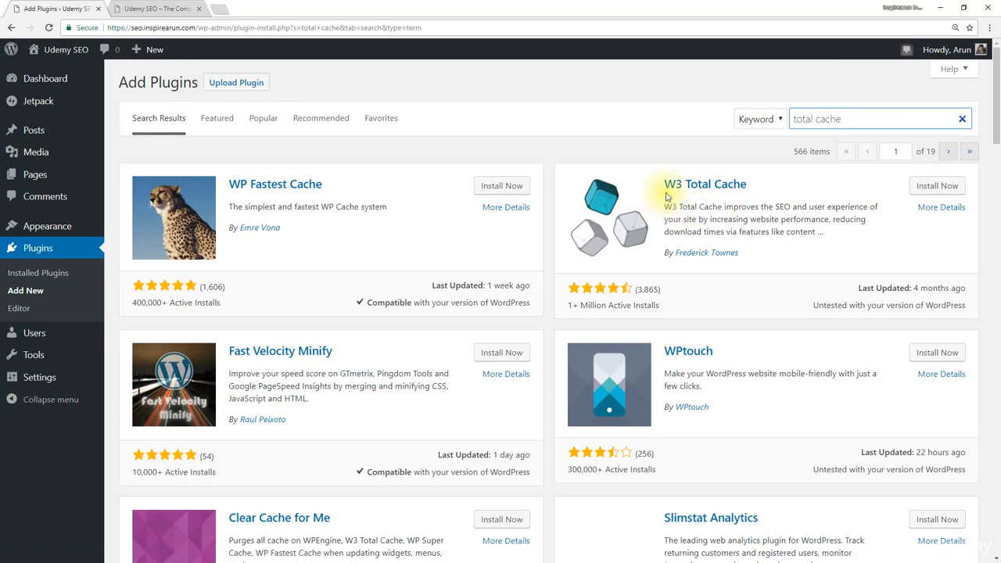
click(947, 188)
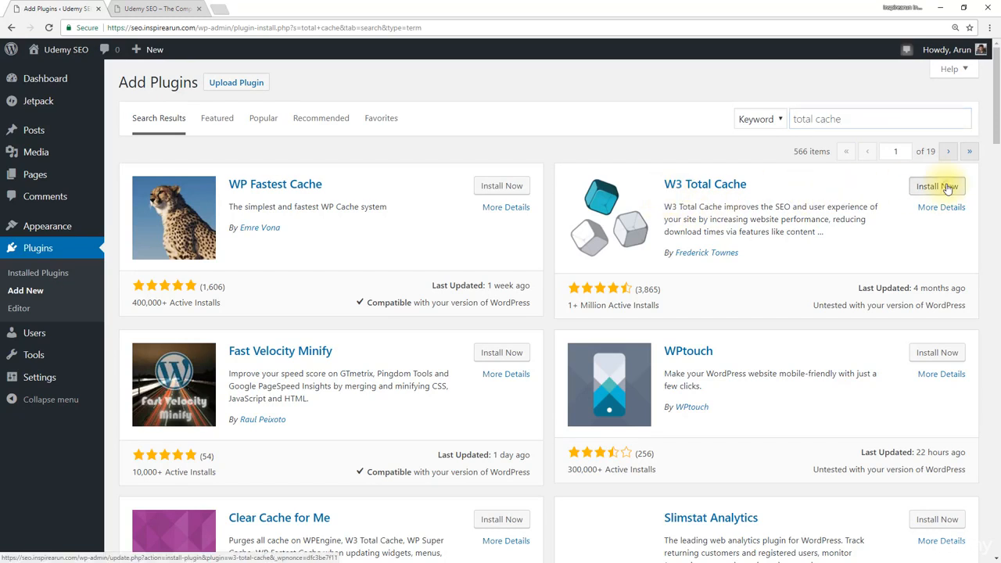
click(945, 187)
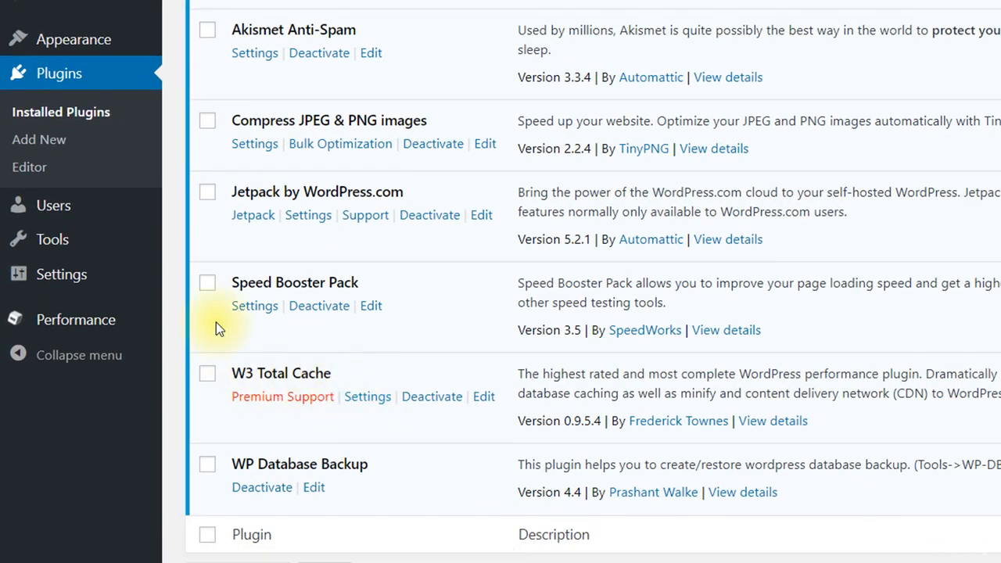
Step: Open the General Settings page of W3 Total Cache and dismiss the support and newsletter dialog
mouse_move(27, 327)
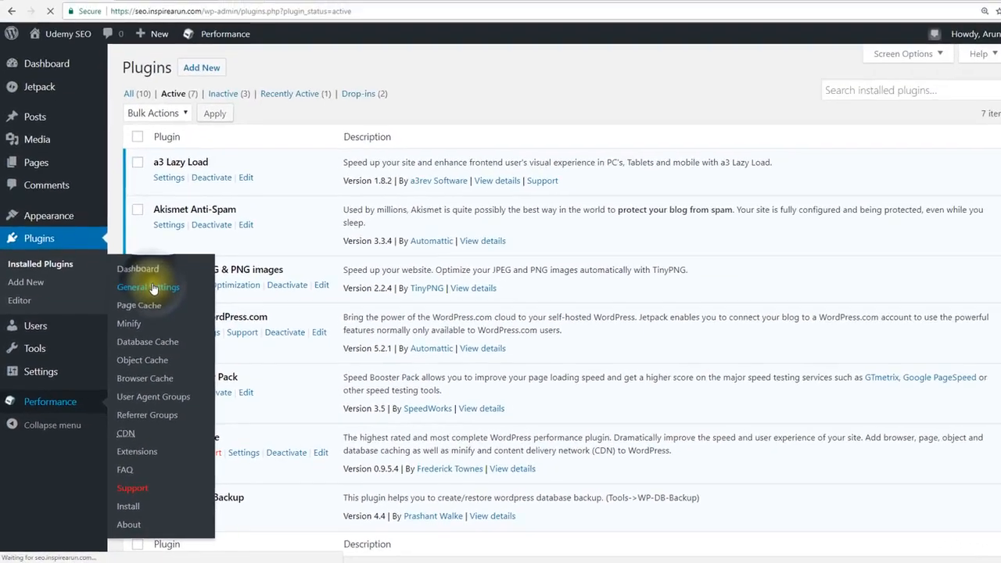
click(231, 148)
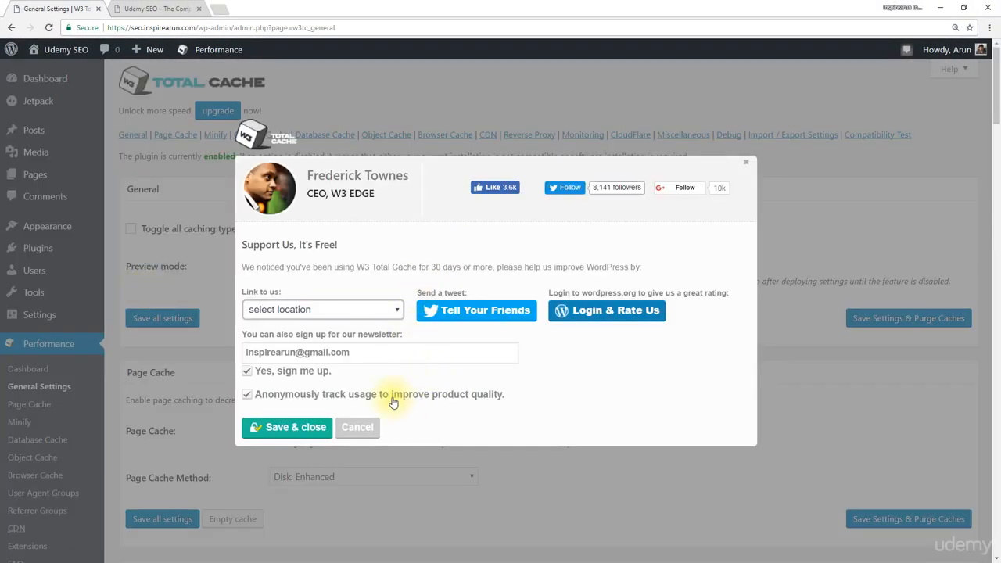
click(359, 429)
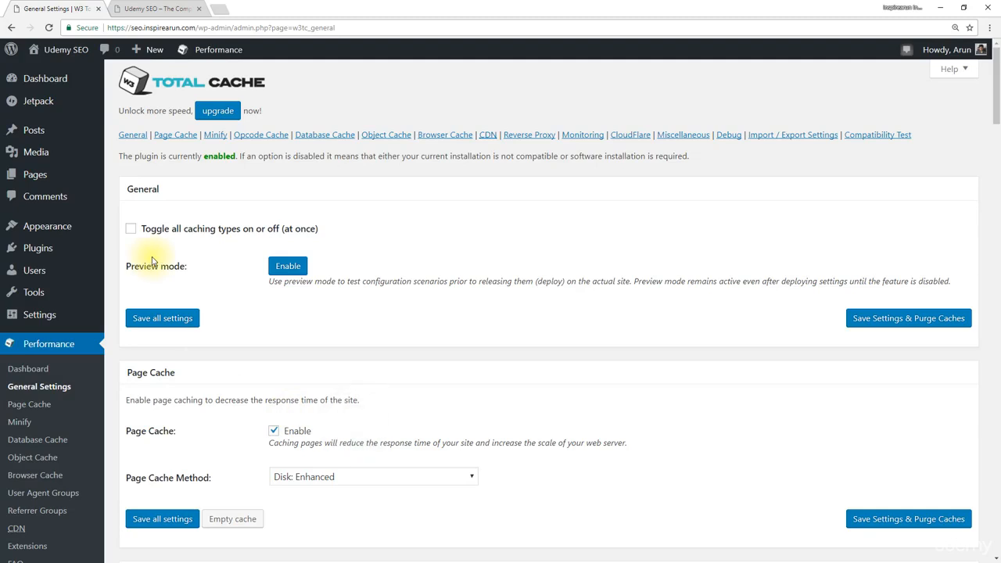
Step: Check the Page Cache methods, keeping Disk: Enhanced, and disable Minify
scroll(196, 266, down, 2)
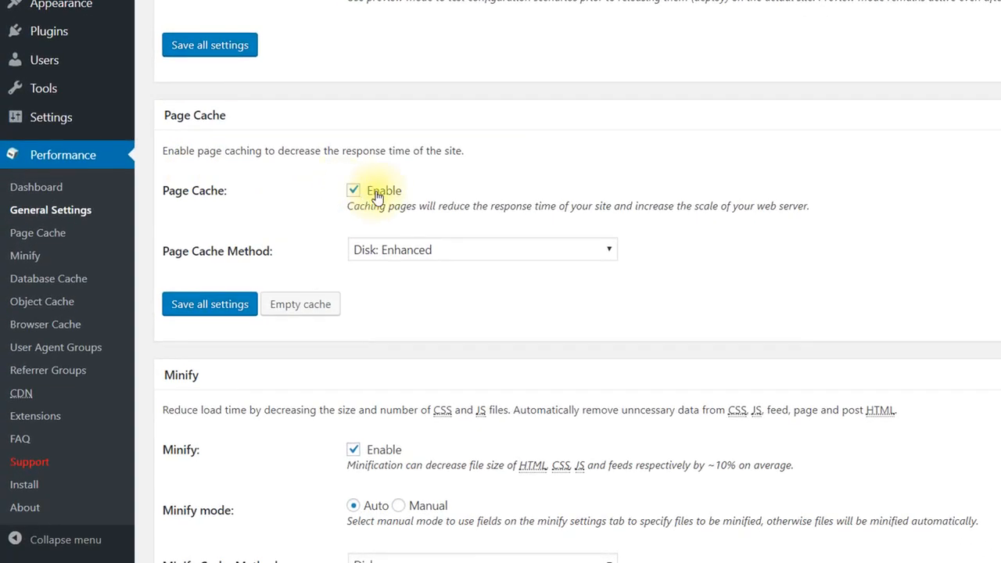
click(564, 252)
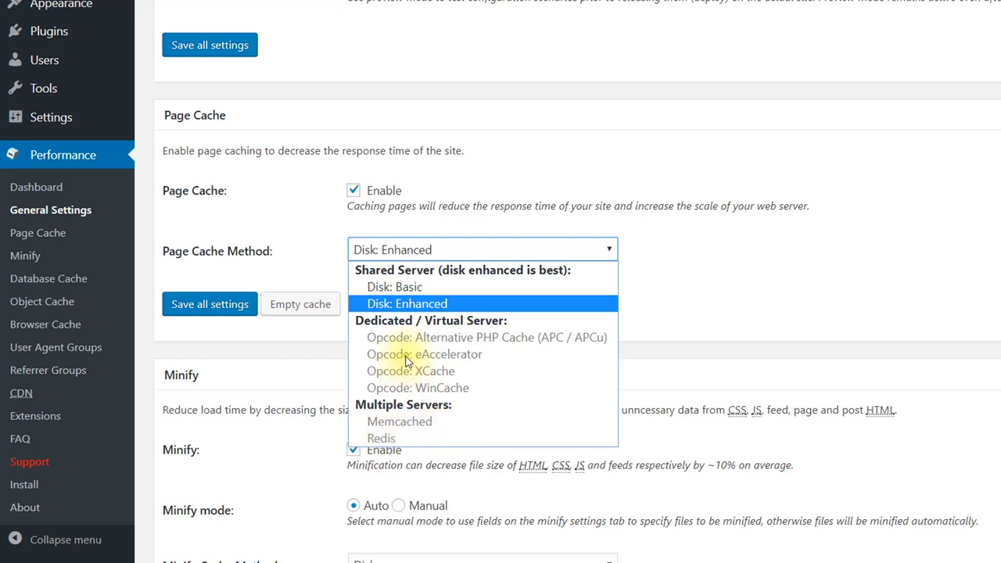
click(686, 277)
scroll(689, 278, down, 5)
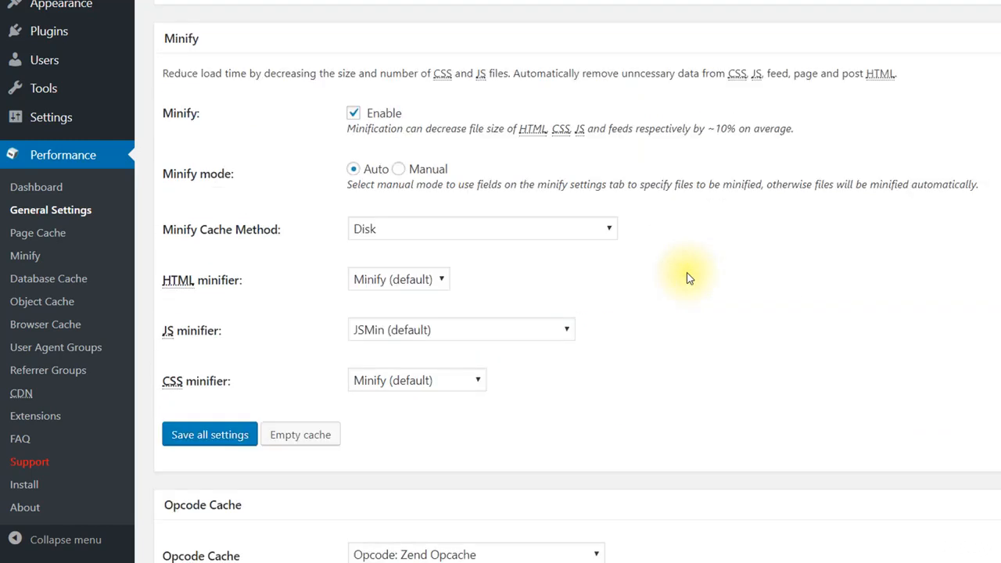
click(354, 114)
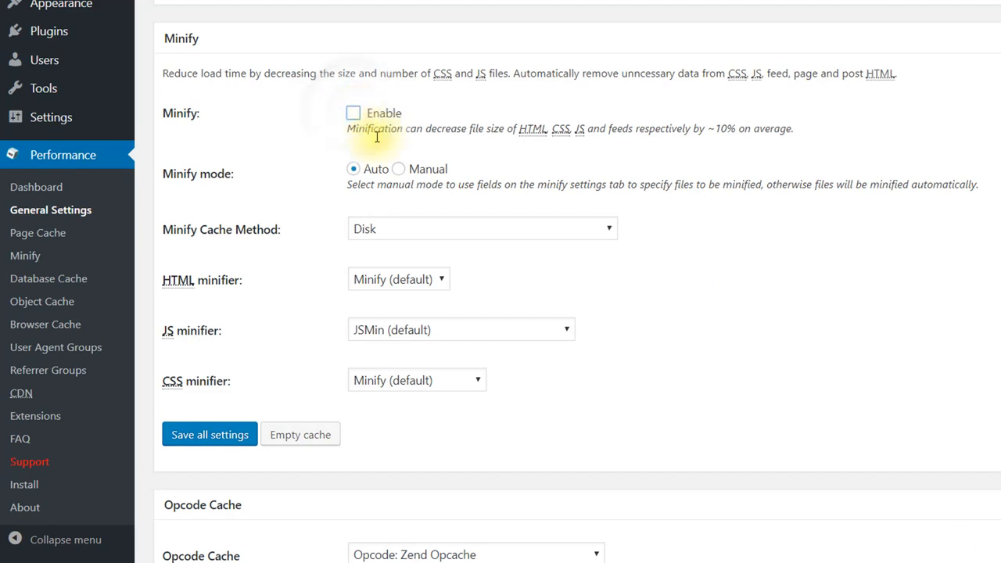
Step: Check the Opcode Cache options, keeping Opcode: Zend Opcache, and disable Object Cache
scroll(437, 203, down, 3)
scroll(432, 248, down, 1)
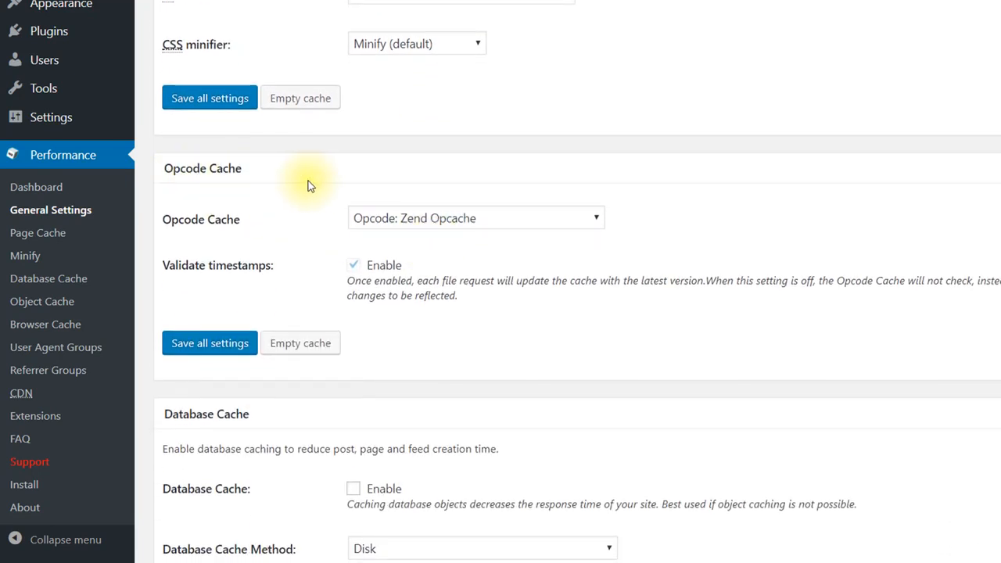
click(597, 219)
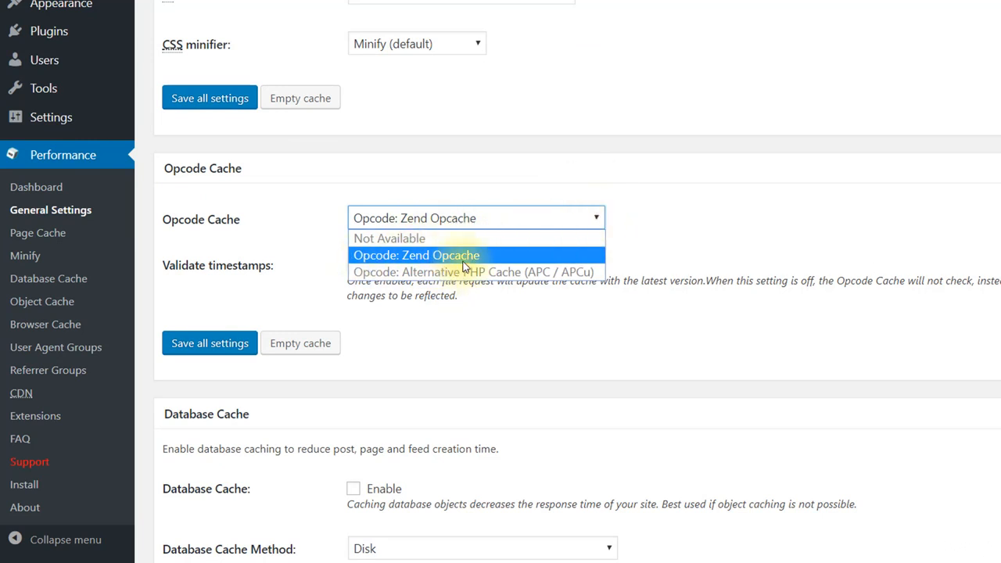
click(681, 219)
scroll(487, 316, down, 3)
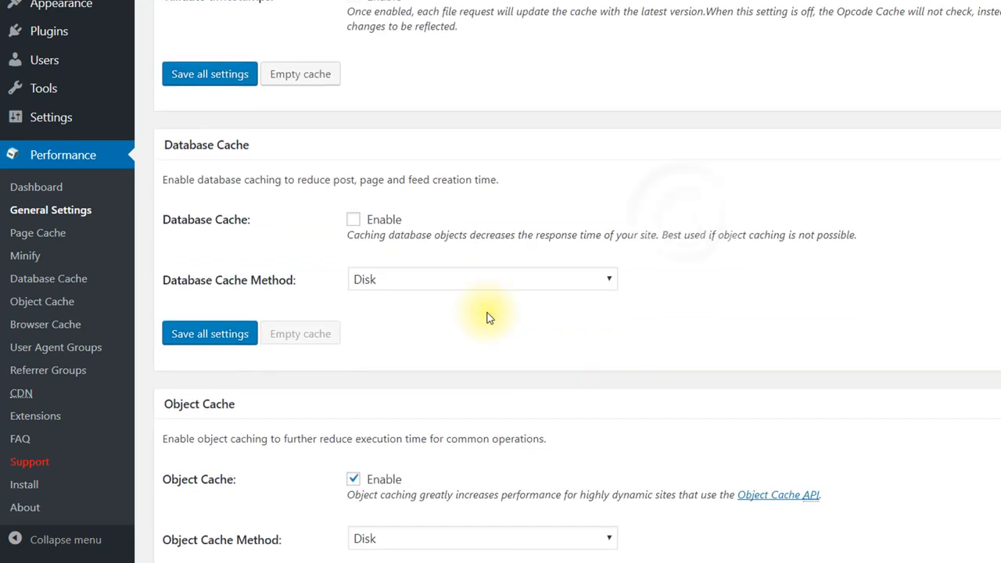
scroll(487, 317, down, 2)
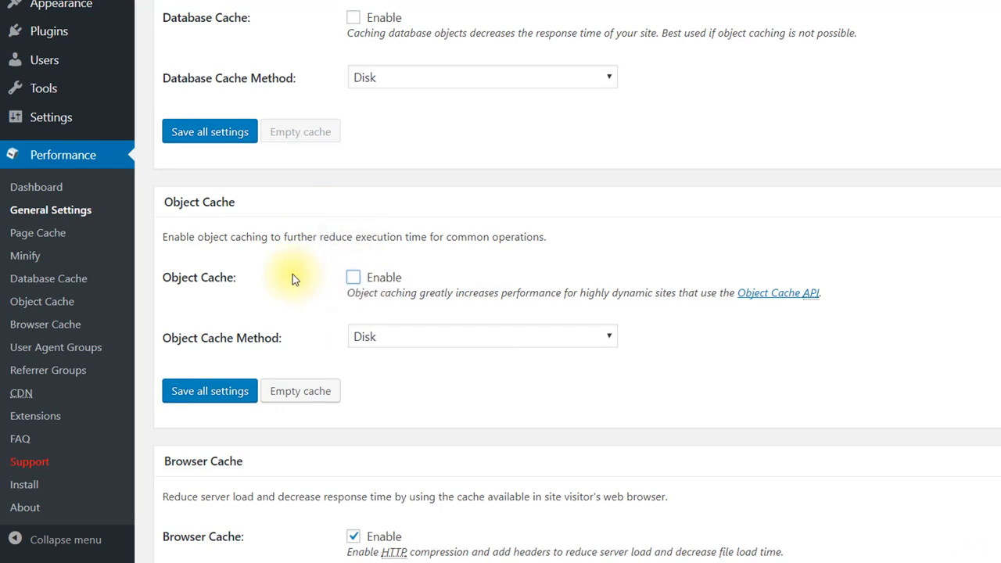
Step: Look through the available CDN types without changing the CDN settings
scroll(294, 279, down, 3)
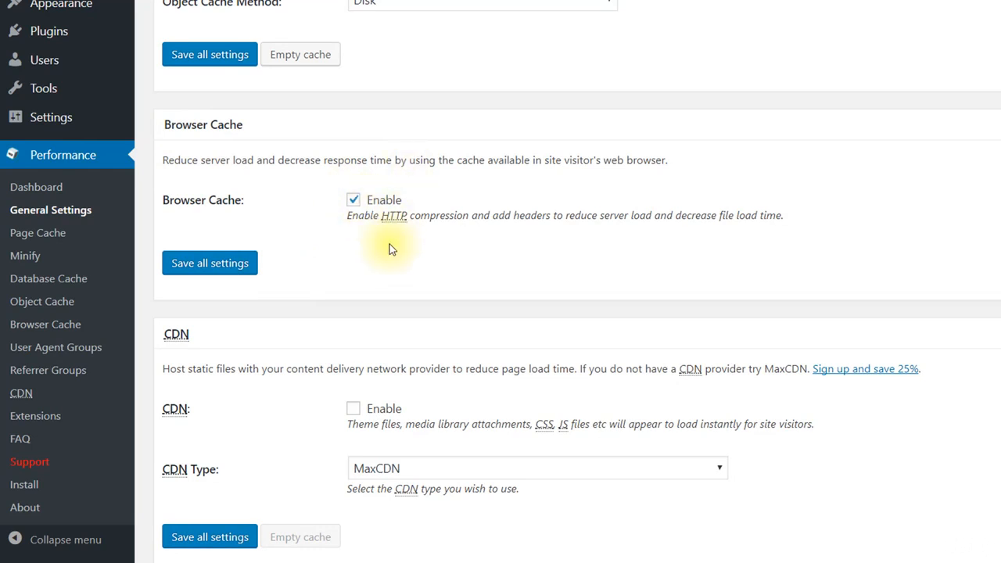
scroll(390, 244, down, 3)
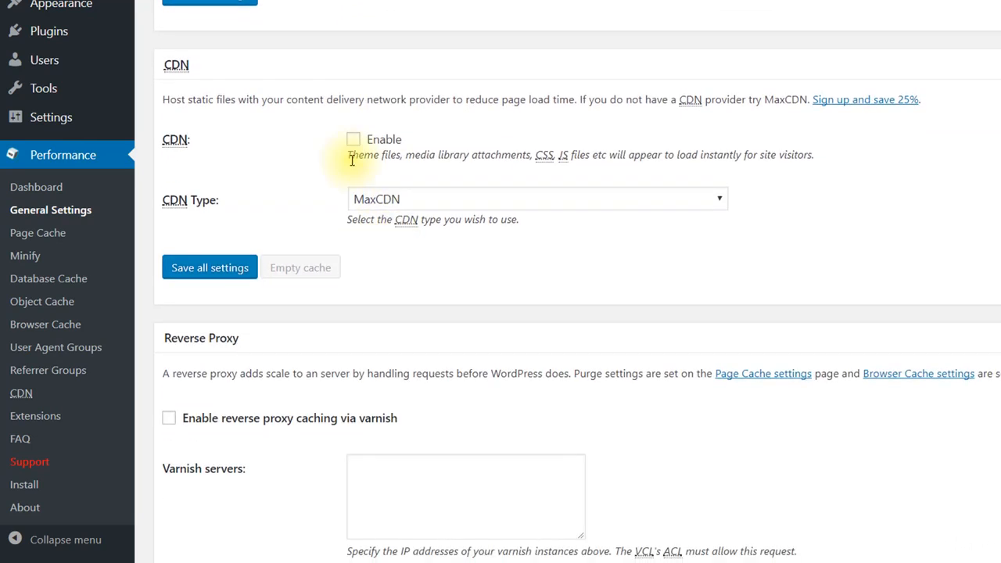
click(721, 199)
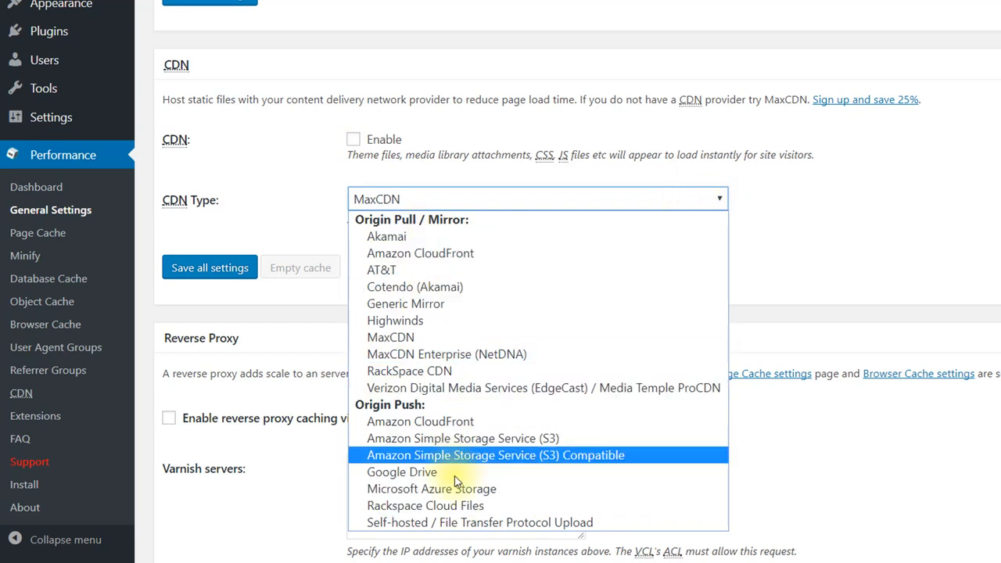
click(289, 168)
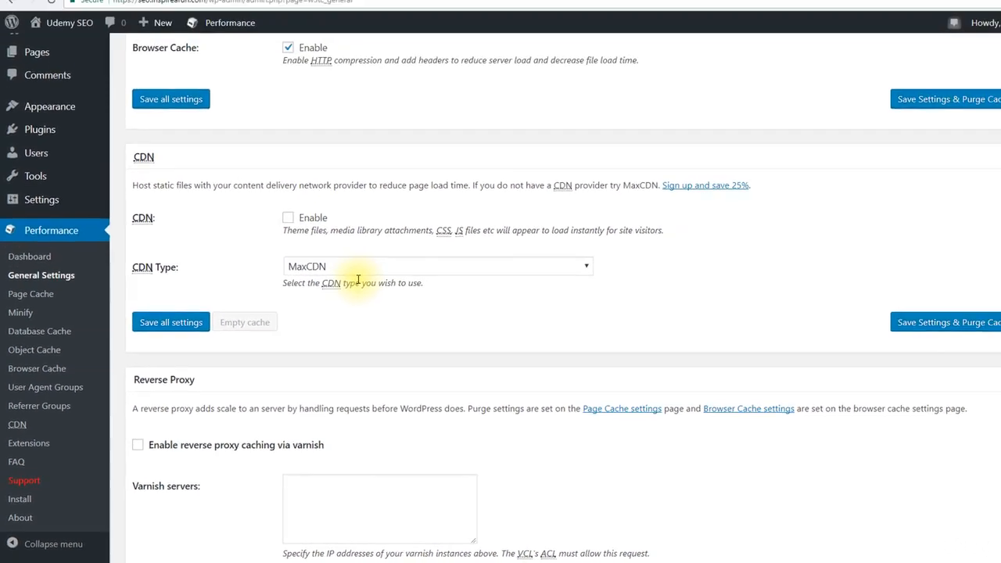
Step: Review the Miscellaneous and Debug options, save all general settings and decline the Edge Mode offer
scroll(313, 266, down, 3)
scroll(340, 300, down, 6)
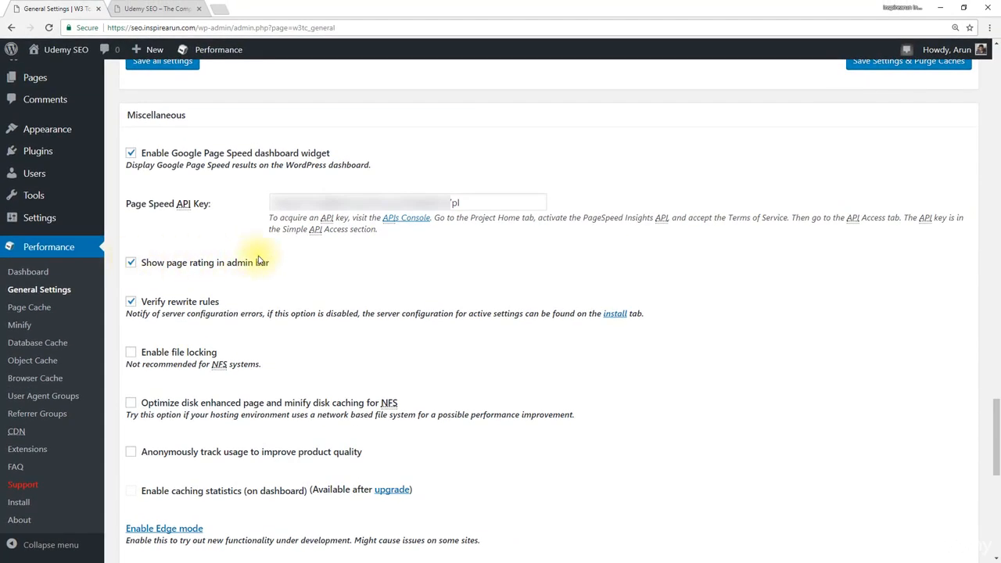
scroll(258, 263, down, 2)
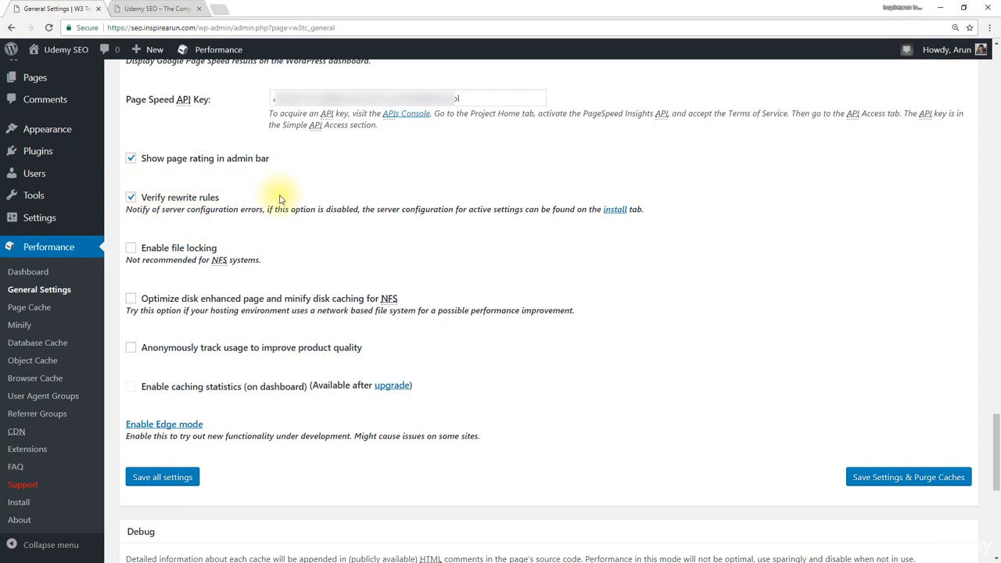
scroll(301, 246, down, 1)
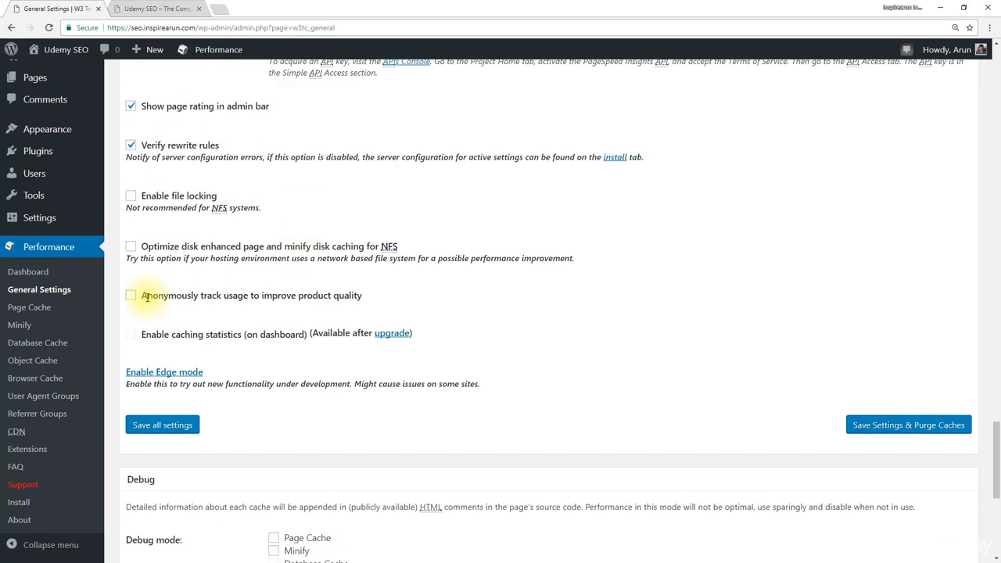
scroll(362, 297, down, 3)
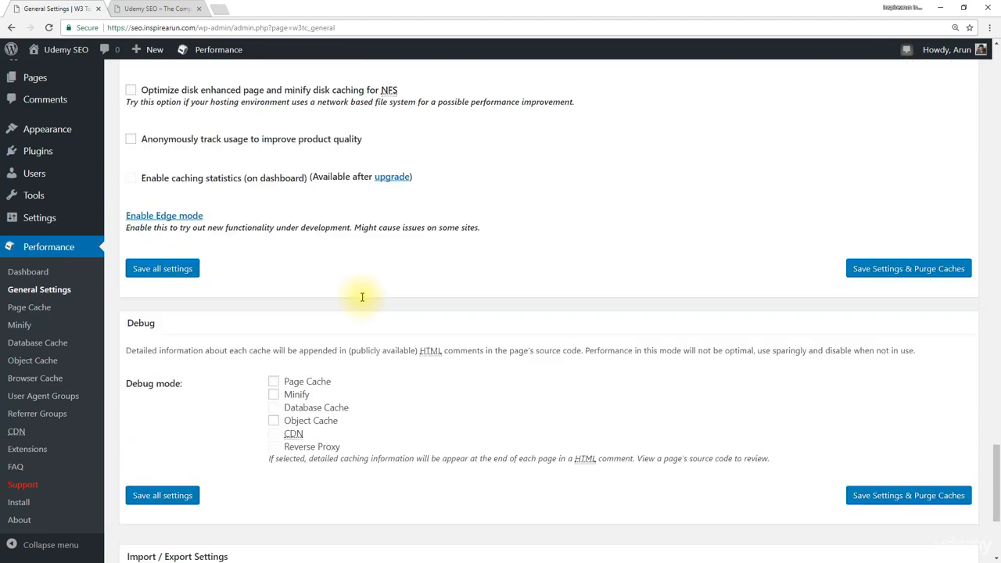
scroll(362, 297, down, 4)
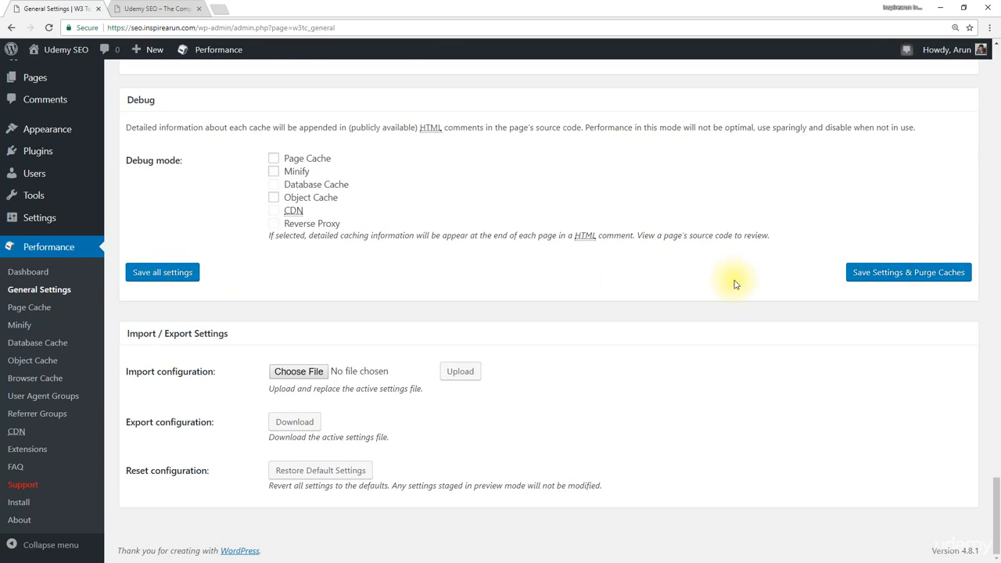
click(183, 274)
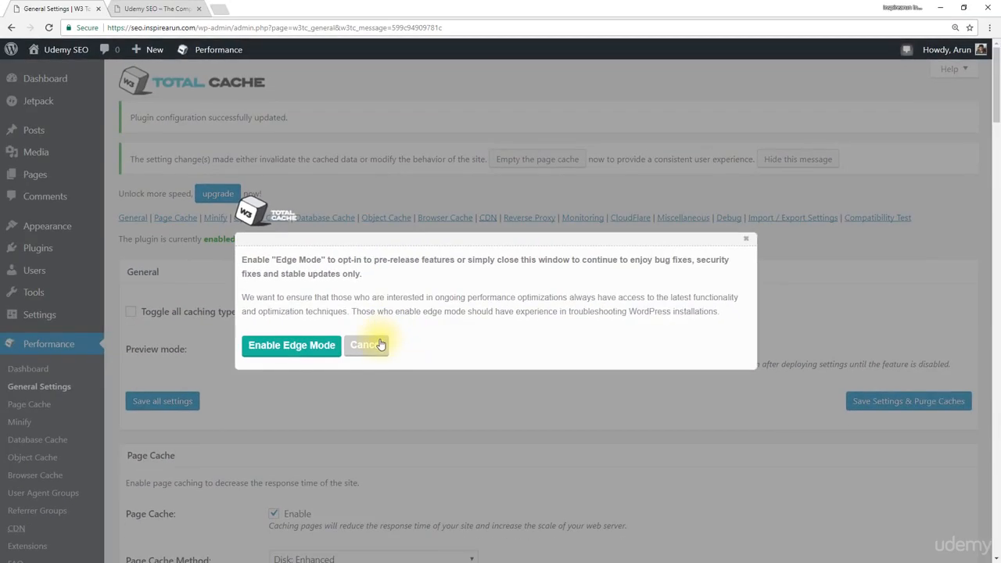
click(380, 345)
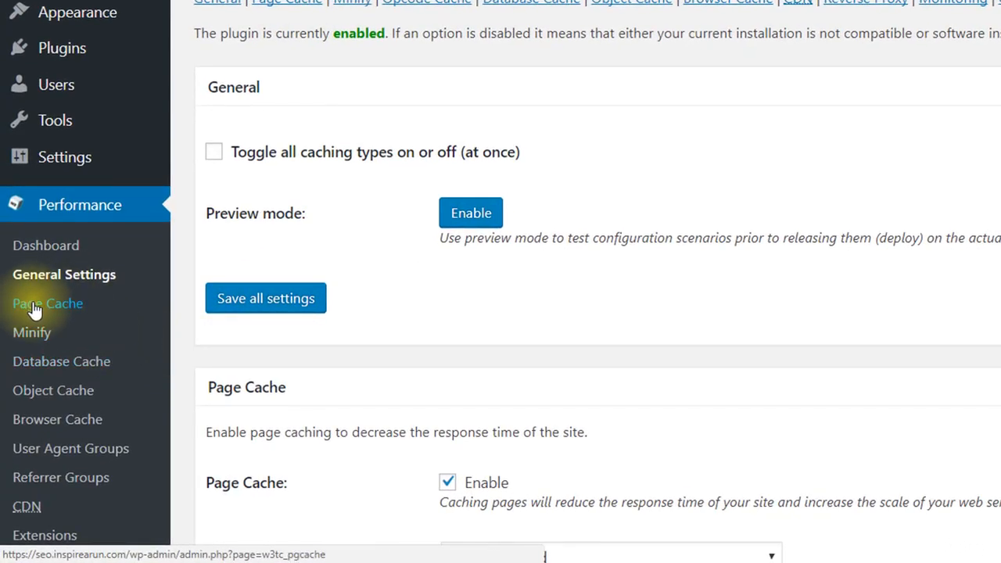
Step: Open the Page Cache settings and keep caching enabled for the front page and SSL (https) requests
click(83, 312)
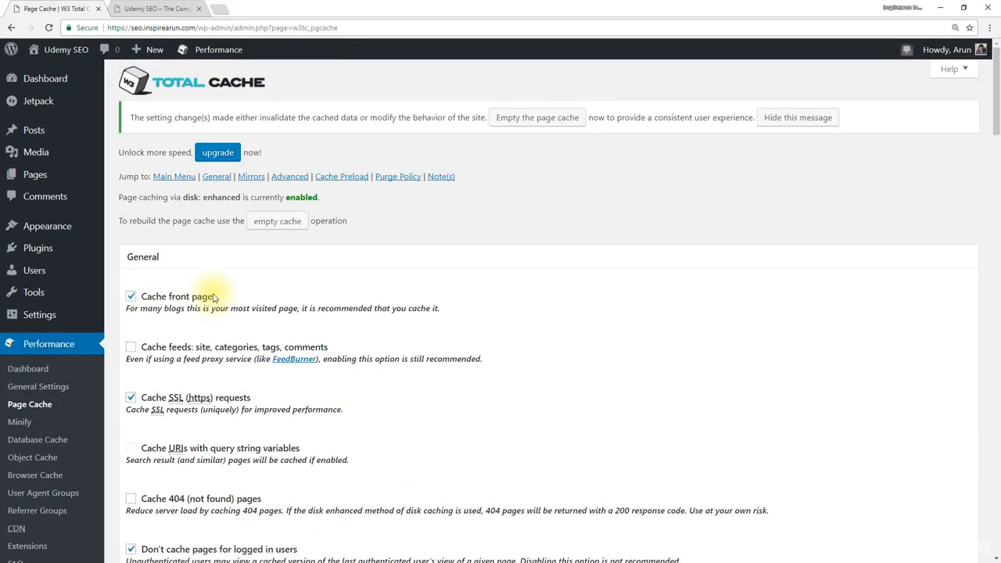
scroll(207, 296, down, 2)
click(130, 295)
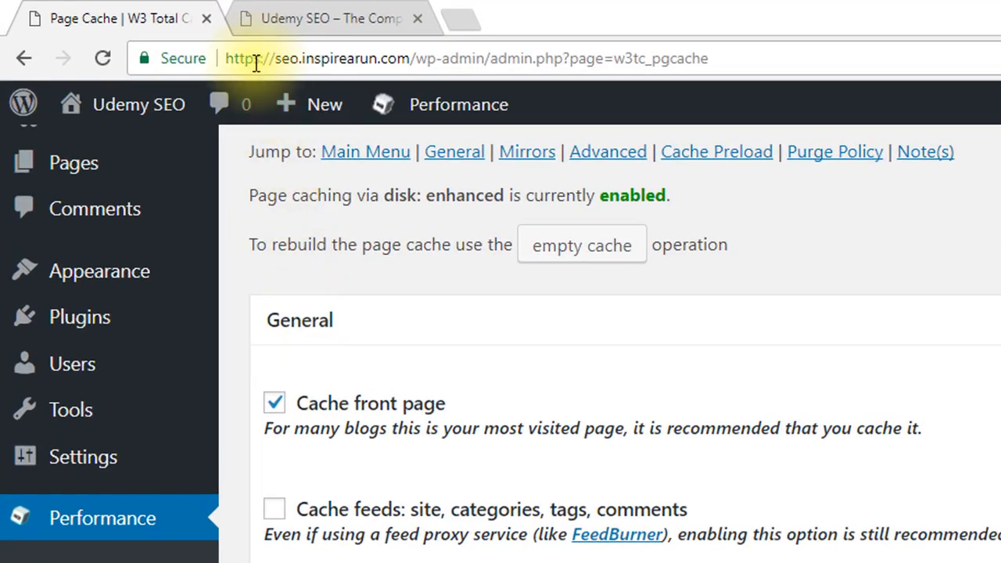
drag(263, 58, 224, 56)
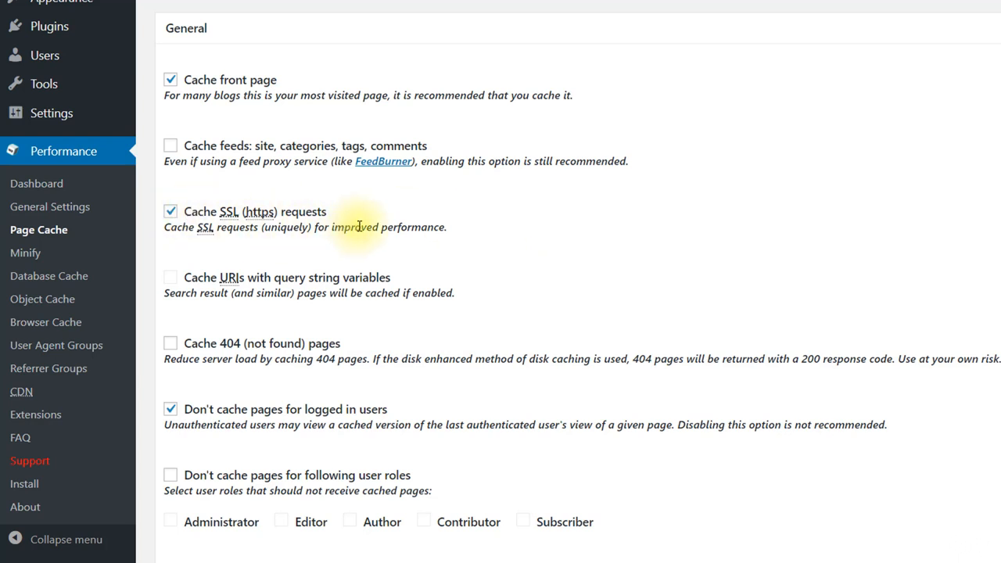
Step: Review the Cache Preload, Purge Policy and Advanced options, and save all Page Cache settings
scroll(359, 226, down, 3)
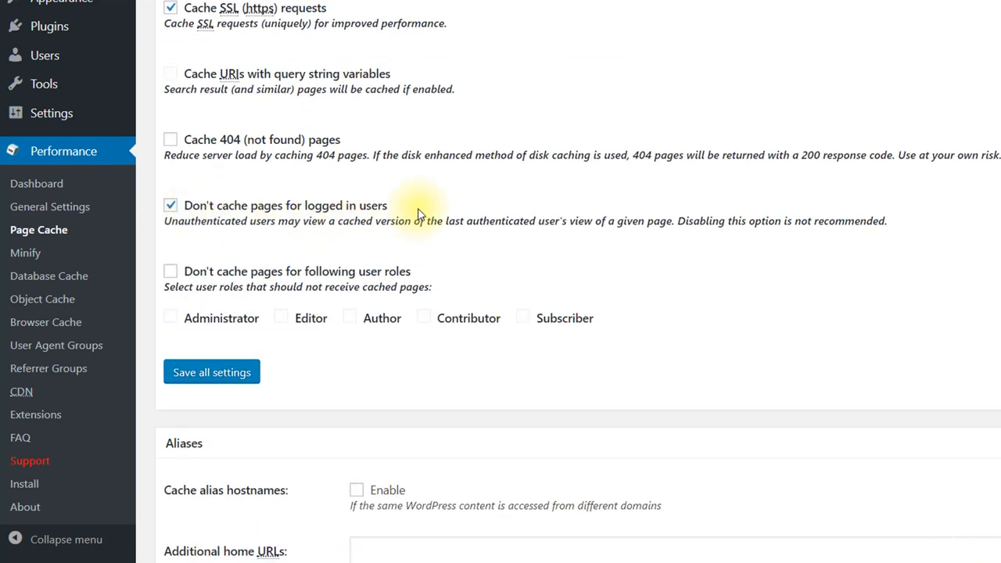
scroll(368, 258, down, 5)
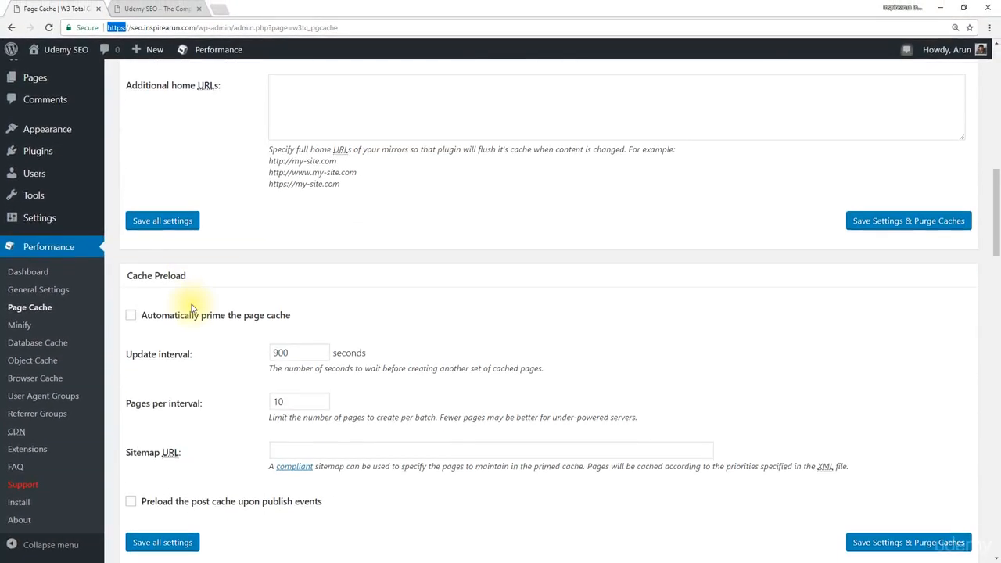
scroll(192, 309, down, 6)
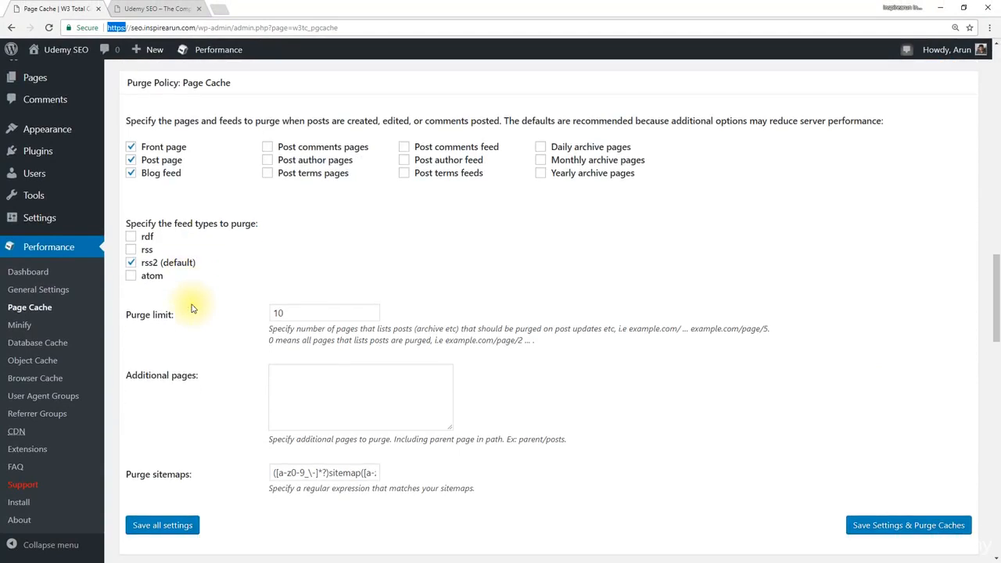
scroll(191, 309, down, 6)
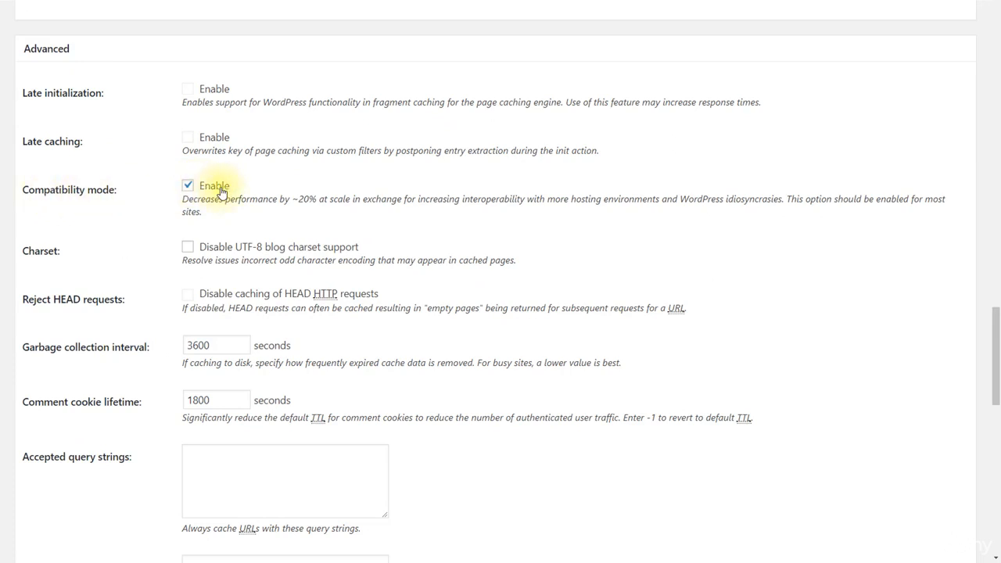
scroll(221, 191, down, 10)
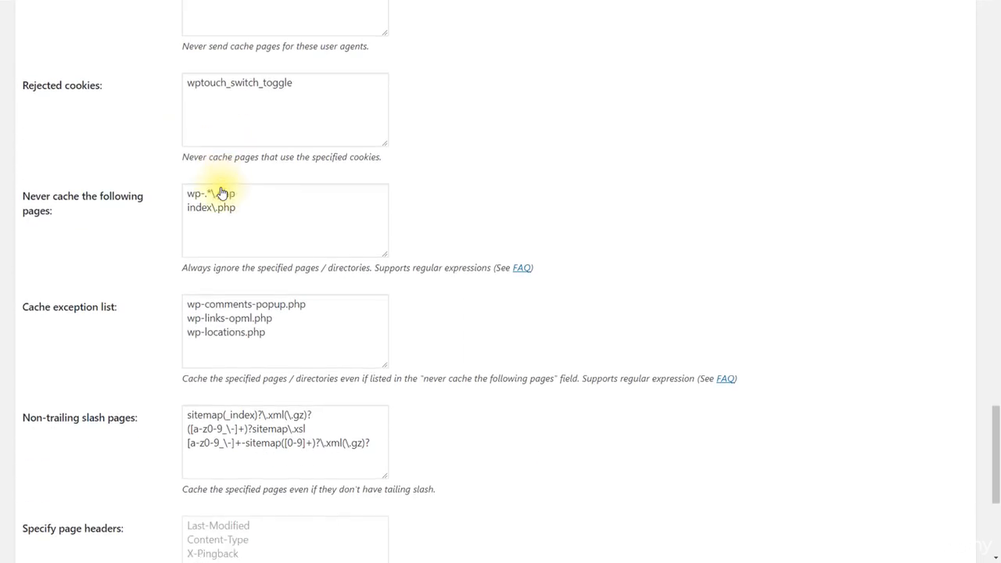
scroll(221, 191, down, 2)
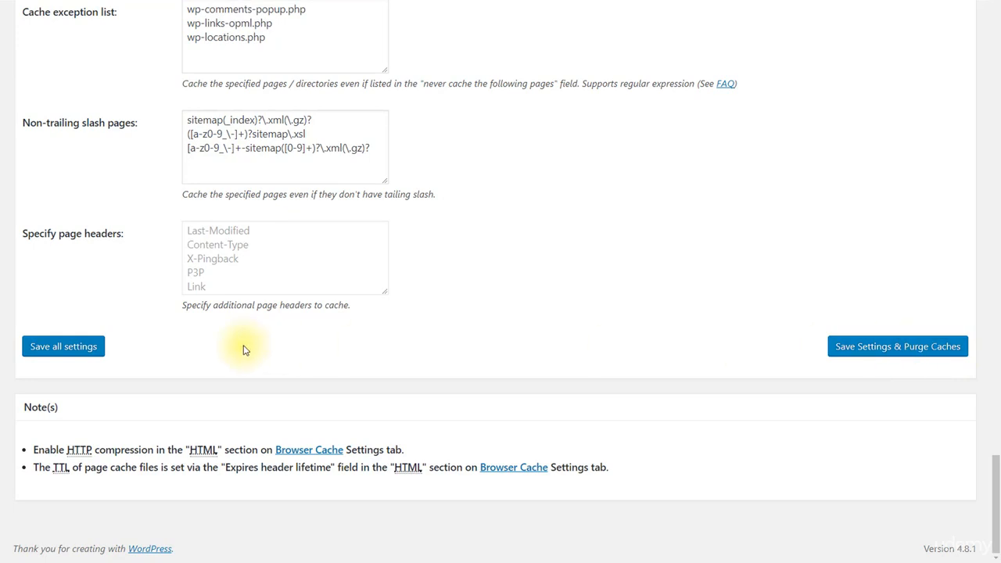
click(63, 346)
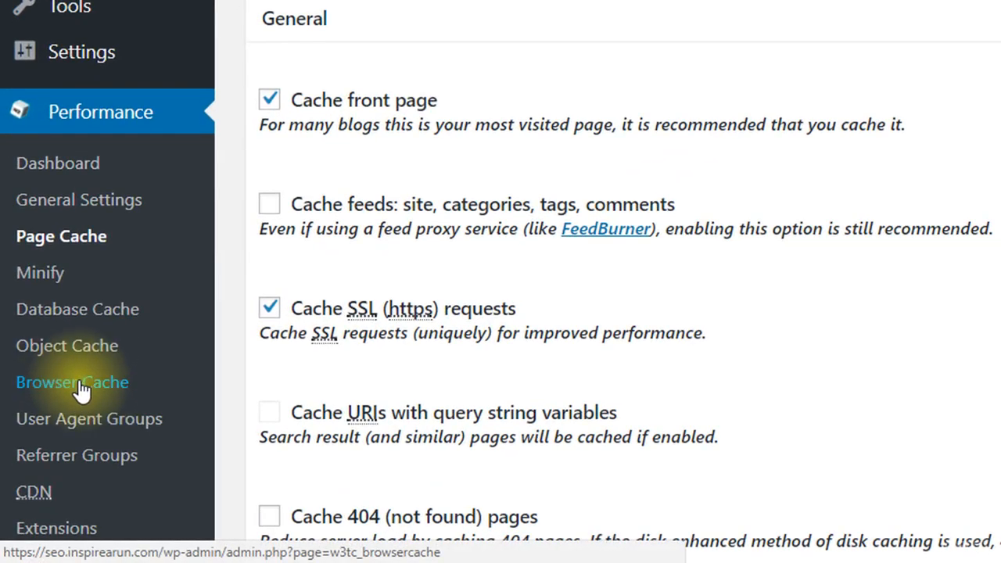
Step: Open the Browser Cache settings and check the General header options and HTTP (gzip) compression
click(79, 385)
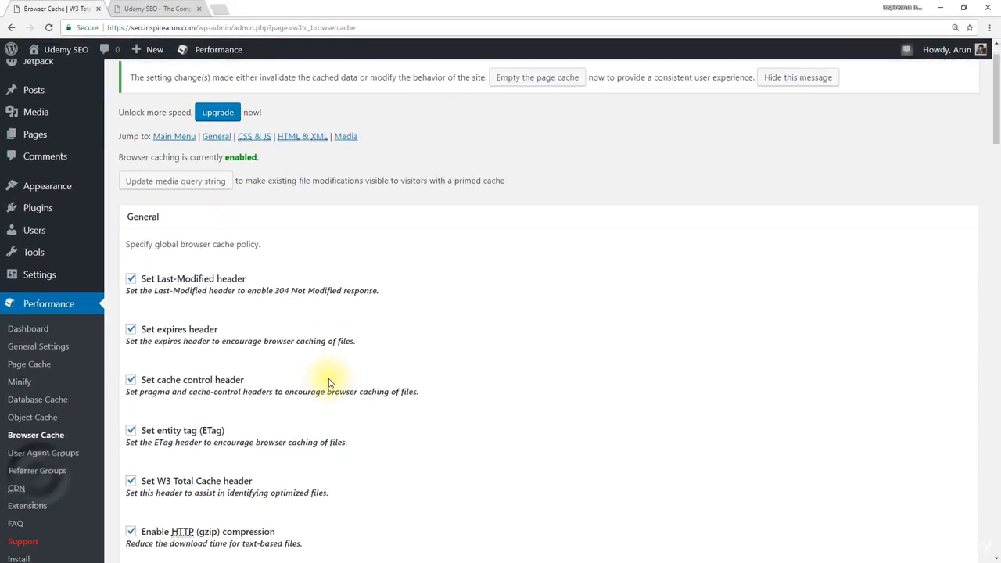
scroll(330, 382, down, 1)
scroll(330, 382, down, 3)
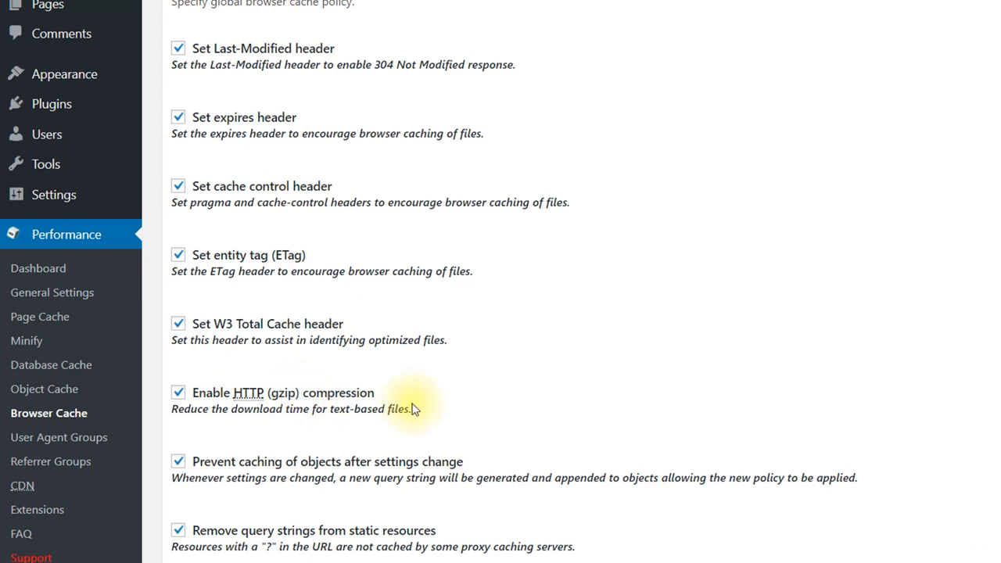
drag(376, 393, 197, 398)
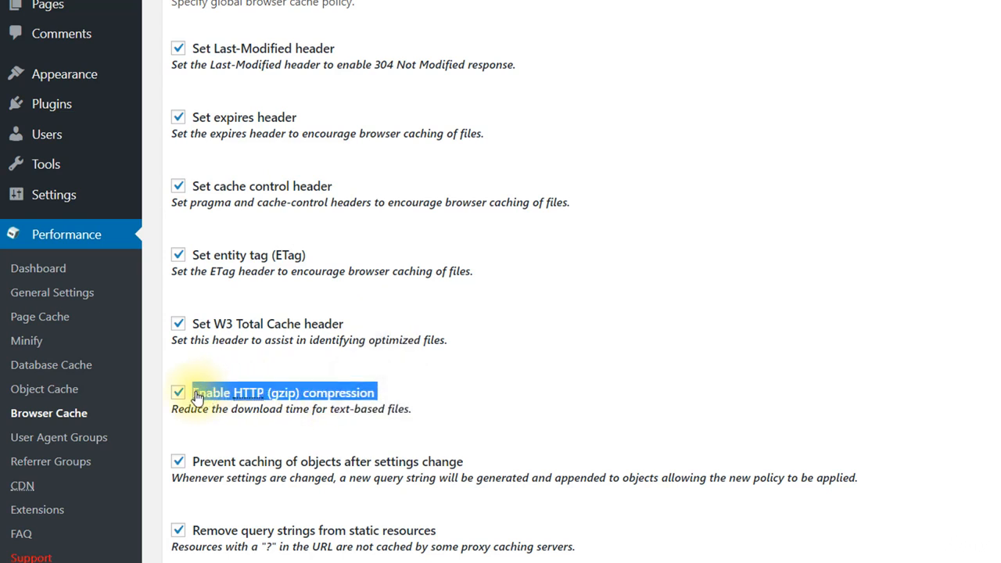
click(436, 418)
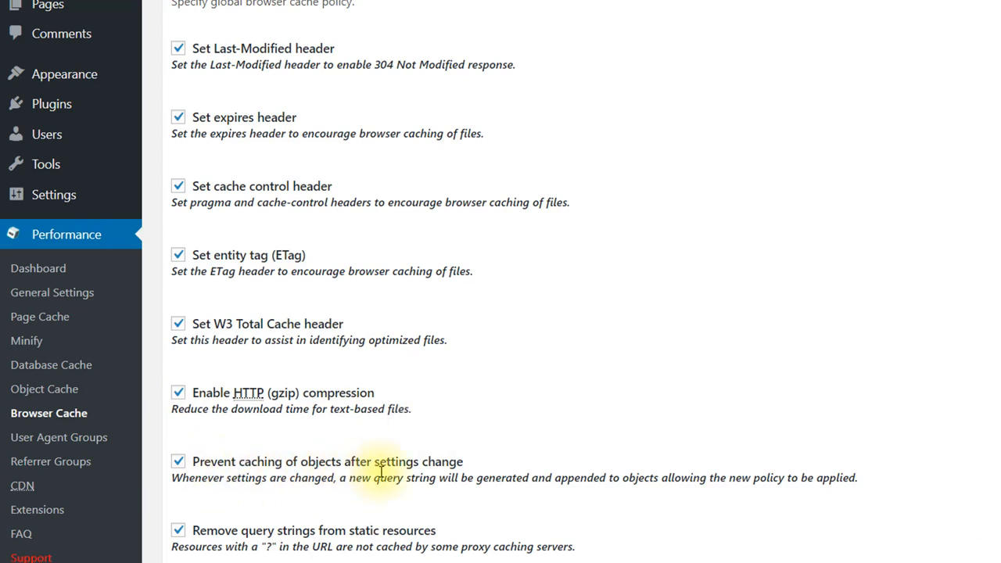
Step: Review the remaining General browser cache options for query strings, static-file cookies, 404 errors, URL rewriting and HTTP Strict Transport Security
scroll(477, 471, down, 2)
scroll(481, 470, down, 1)
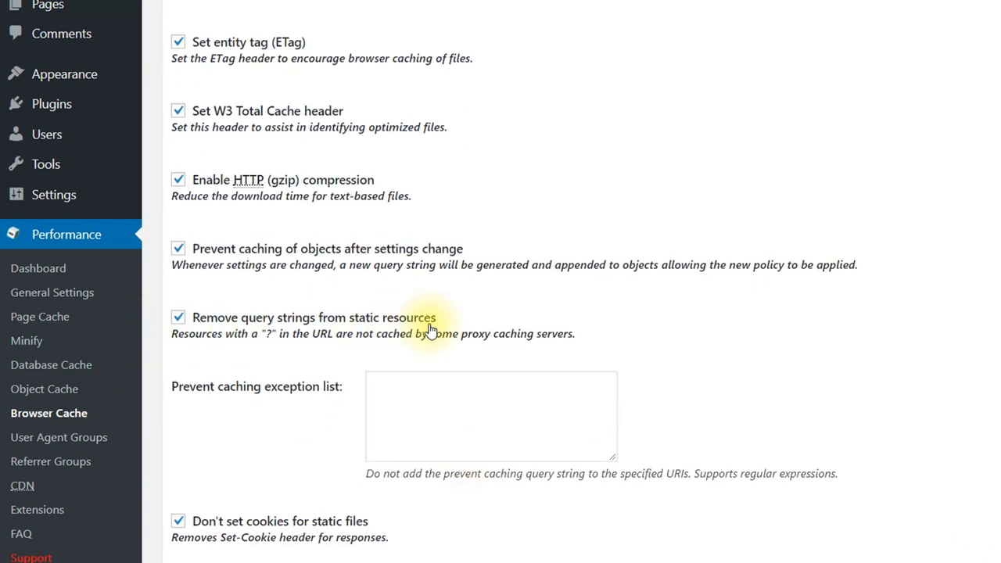
scroll(431, 330, down, 3)
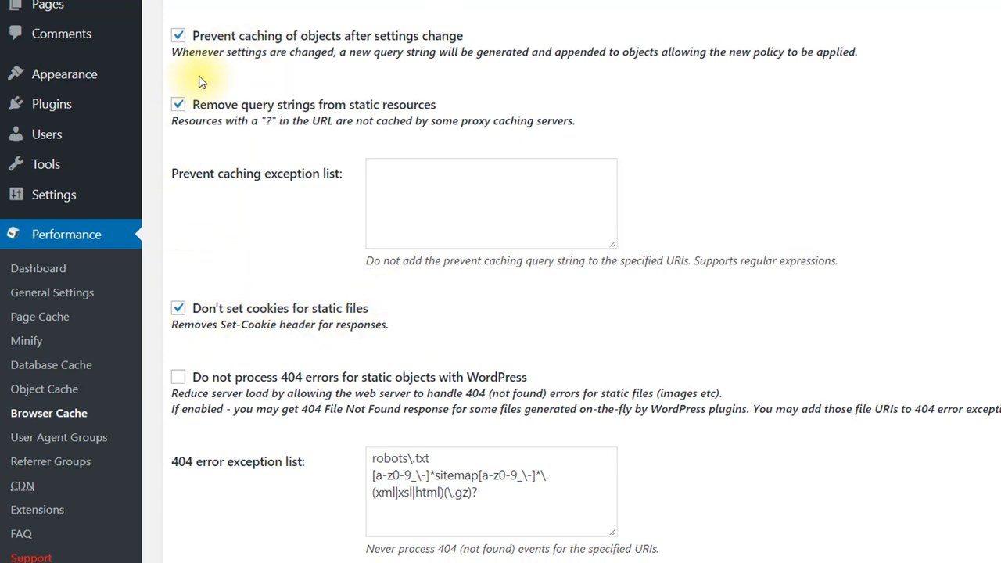
scroll(219, 100, down, 2)
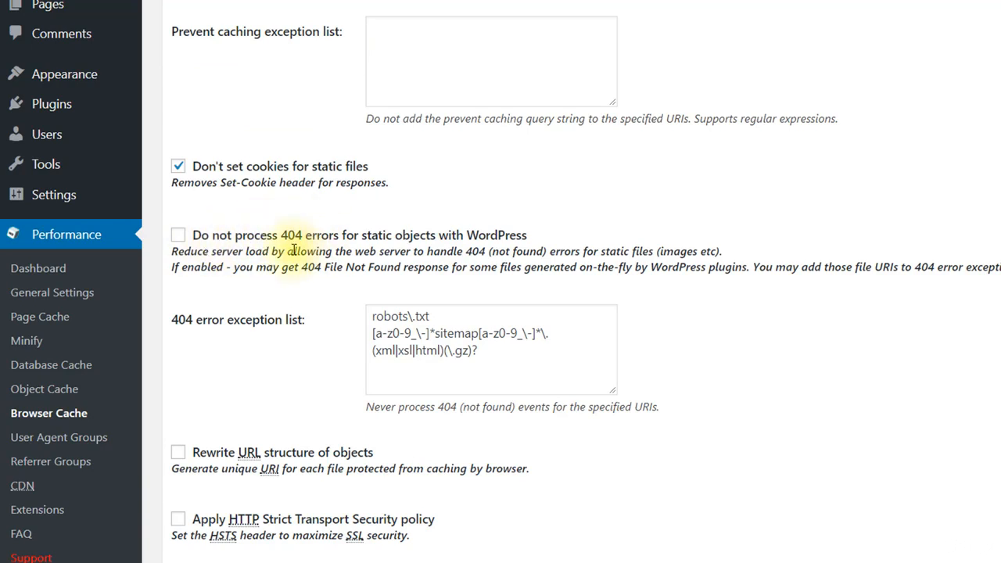
scroll(374, 224, down, 1)
scroll(374, 225, down, 3)
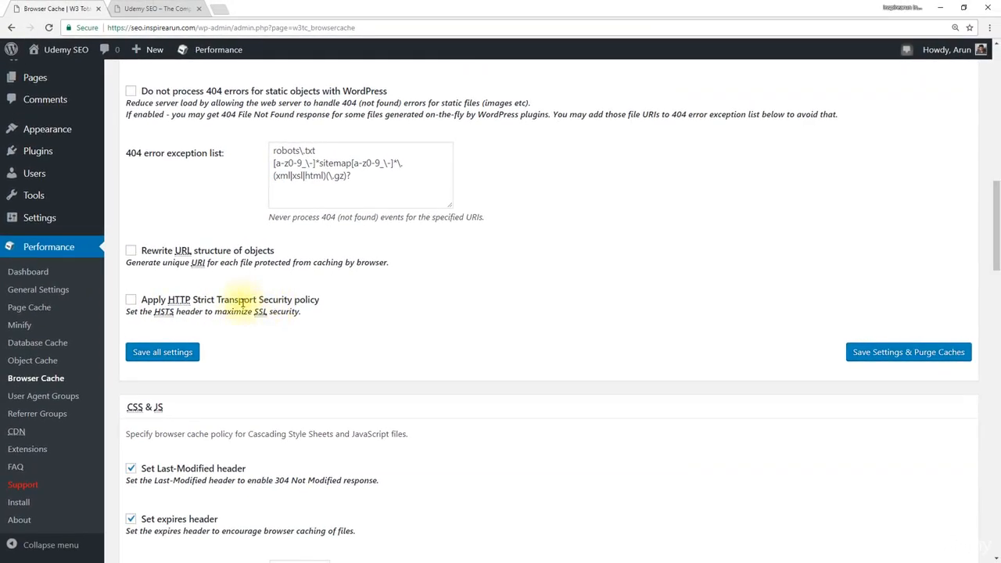
scroll(322, 317, down, 1)
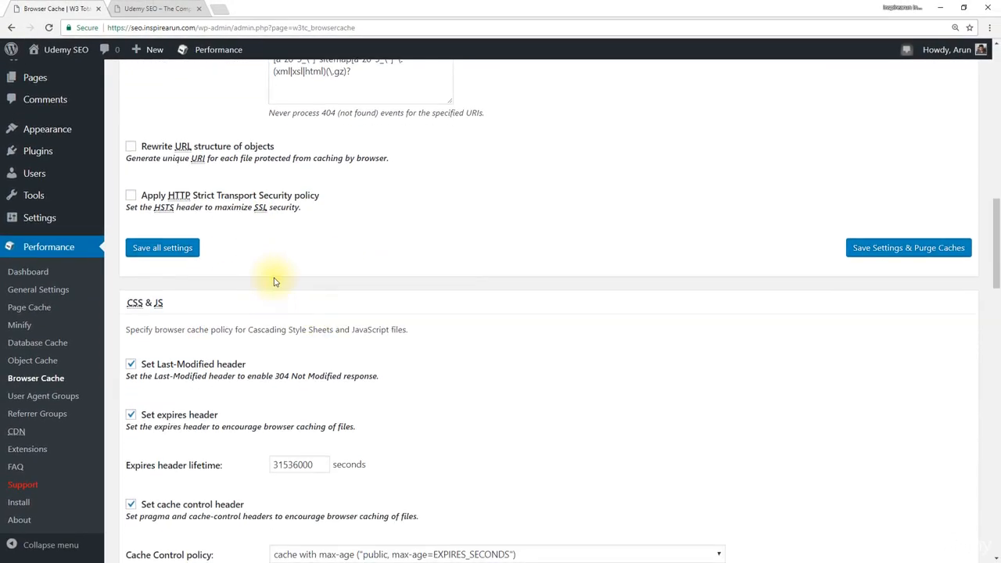
scroll(305, 293, up, 1)
scroll(307, 298, up, 10)
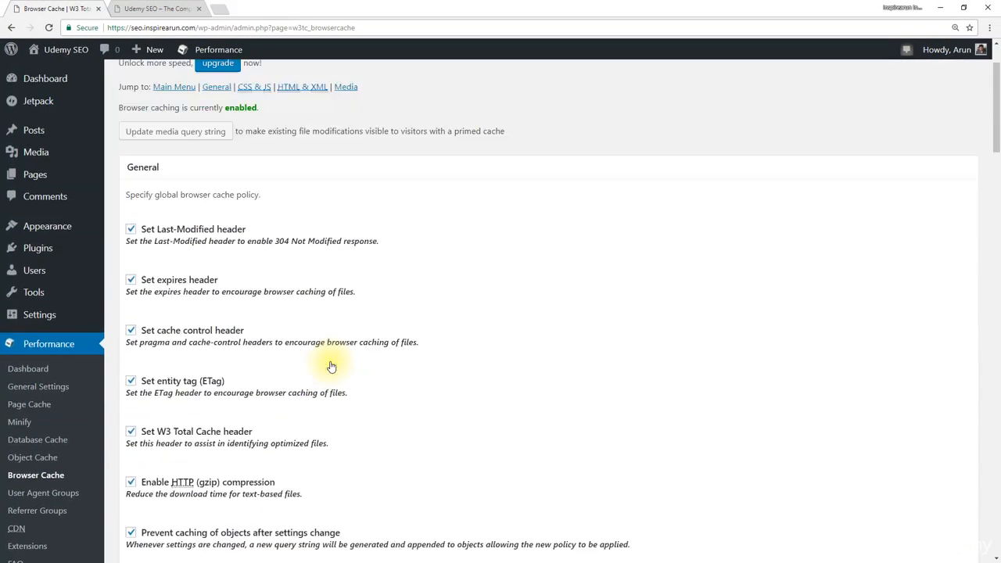
Step: Review the CSS & JS, HTML & XML and Media policies, save all Browser Cache settings and empty the page cache
scroll(249, 307, down, 12)
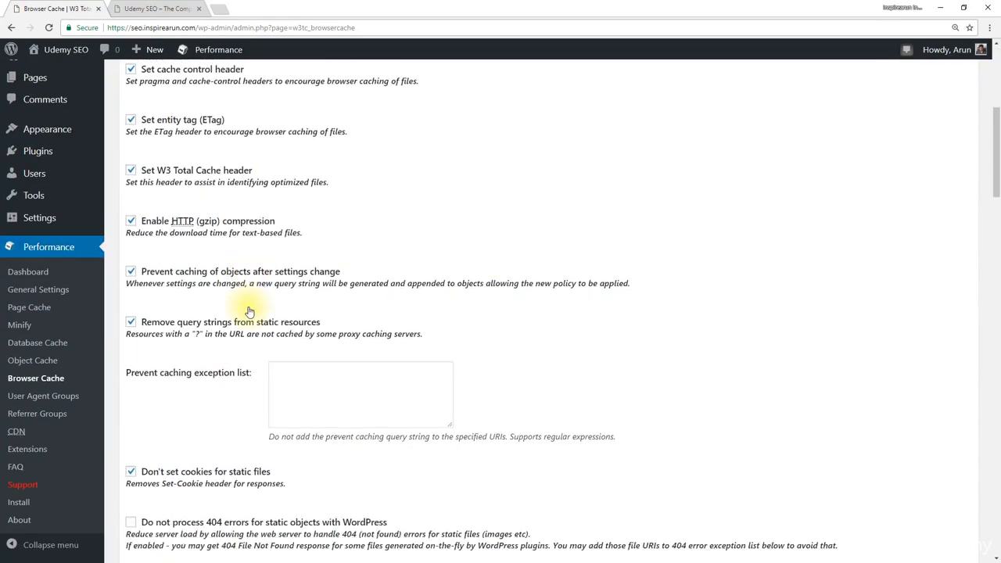
scroll(248, 306, down, 1)
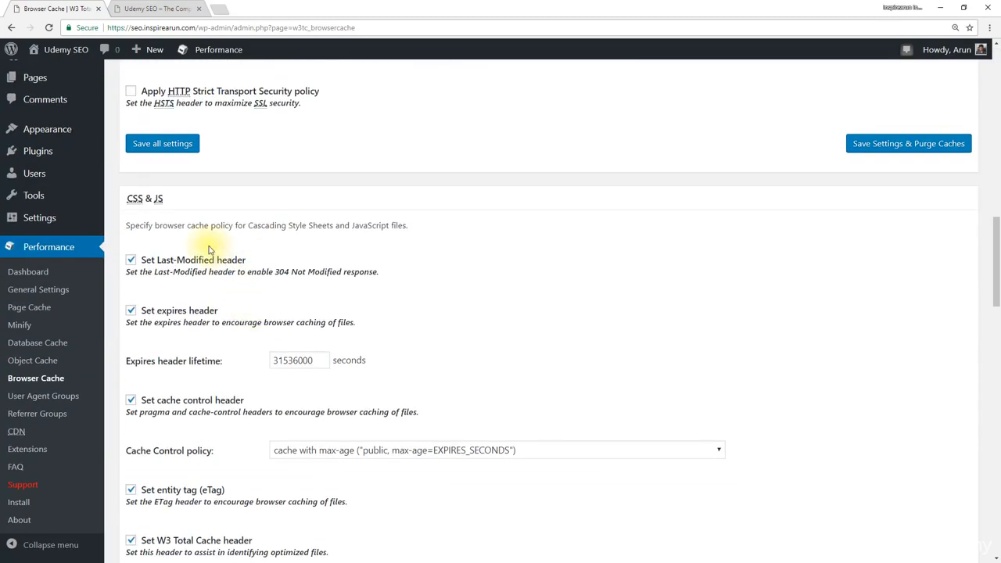
scroll(223, 297, down, 5)
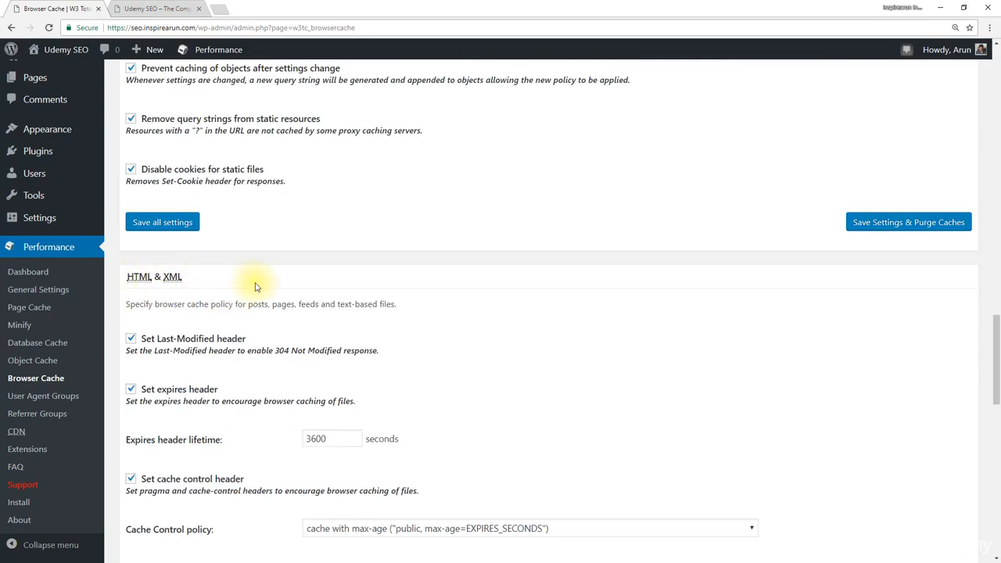
scroll(253, 285, down, 6)
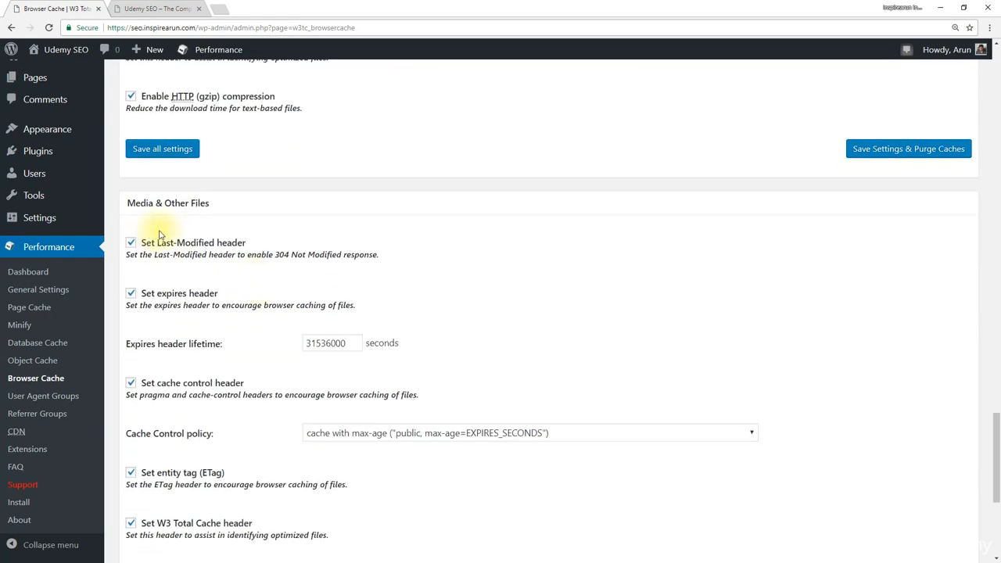
scroll(261, 197, down, 4)
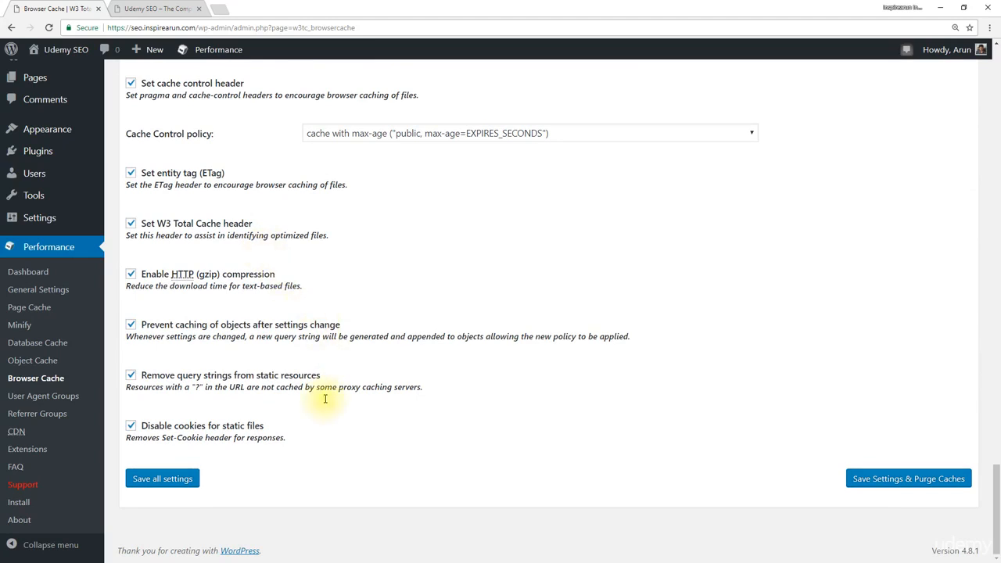
click(143, 482)
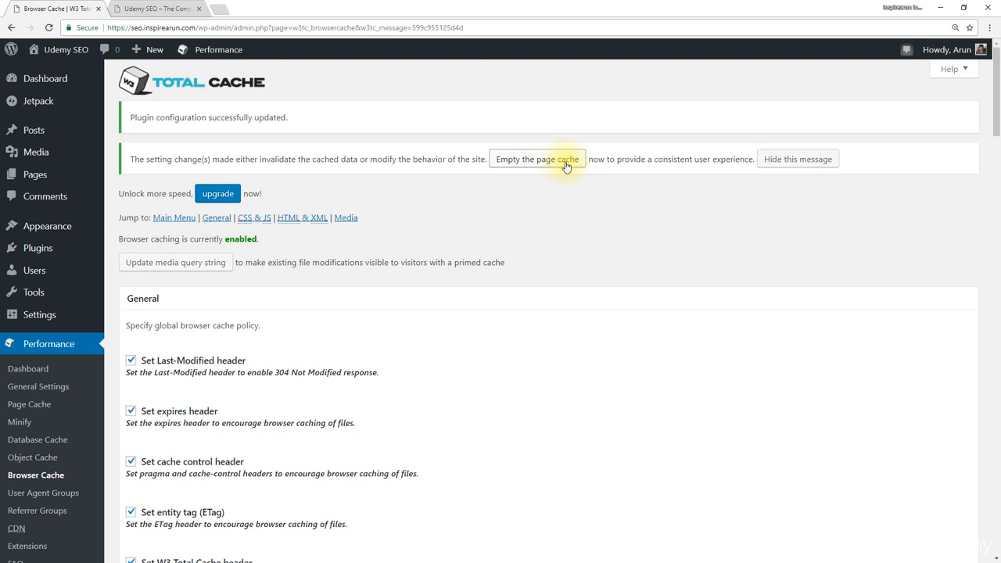
click(566, 165)
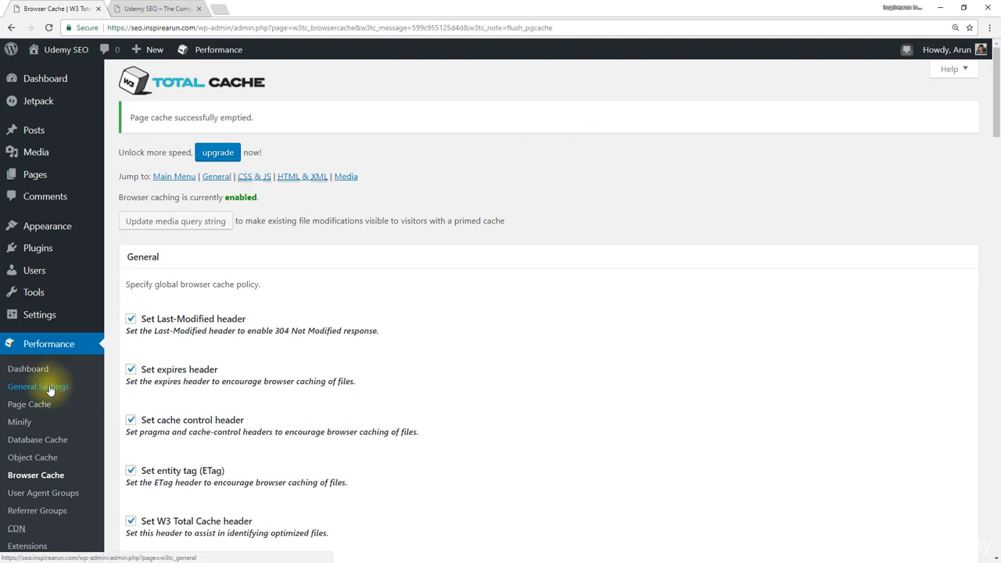
Step: View the Minify section in the General Settings and open the Speed Booster Pack settings in a separate tab next to it
click(49, 387)
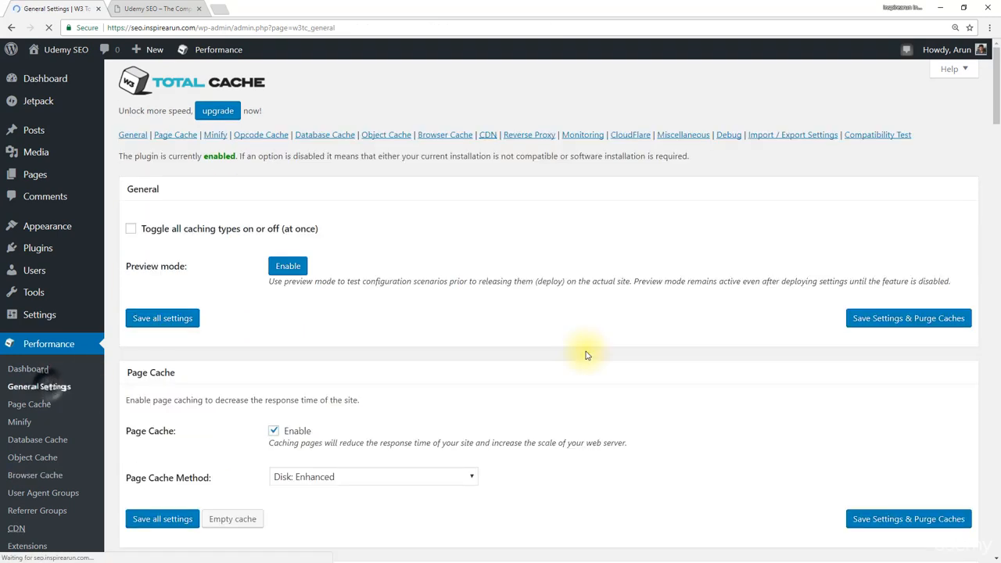
scroll(587, 353, down, 5)
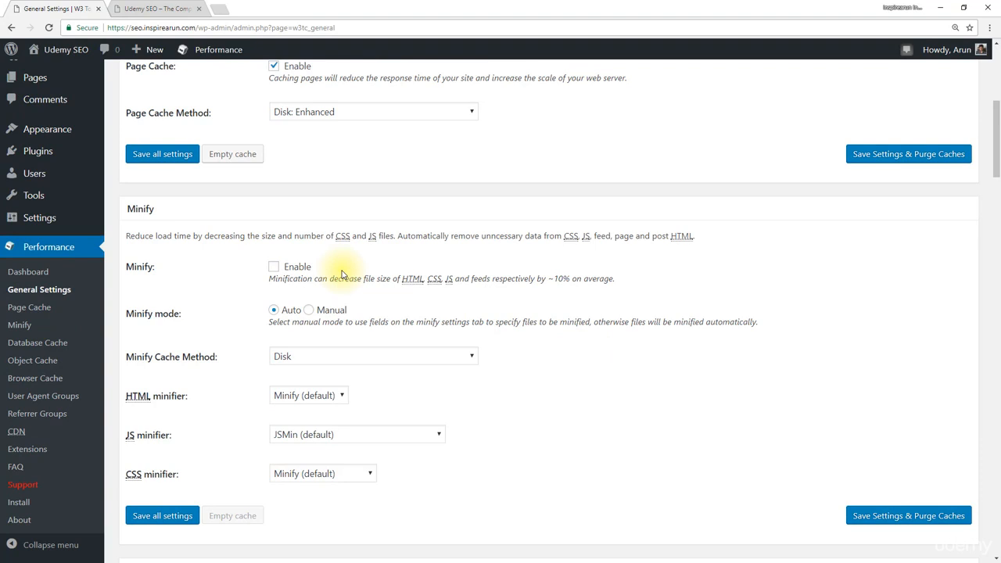
mouse_move(49, 217)
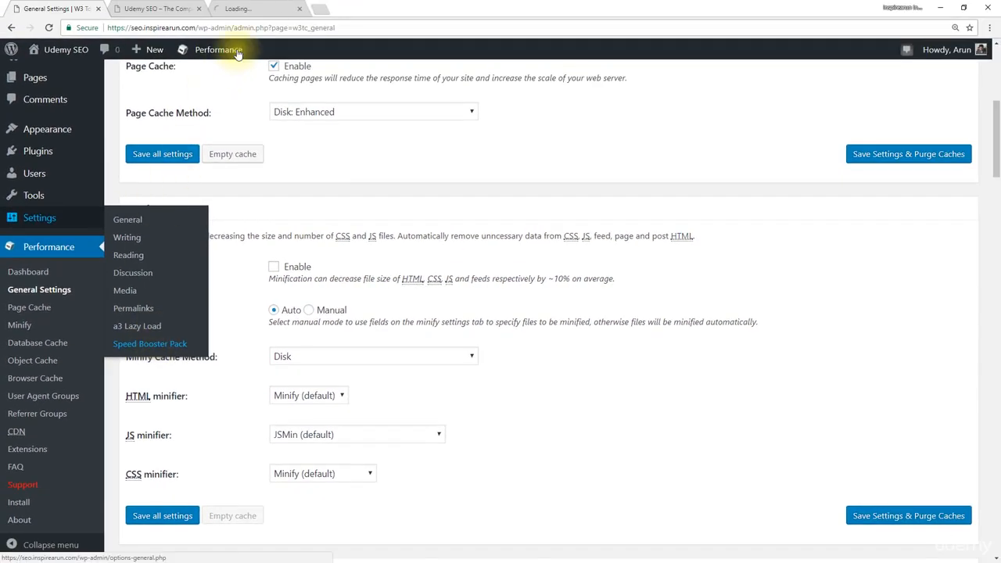
drag(242, 8, 157, 9)
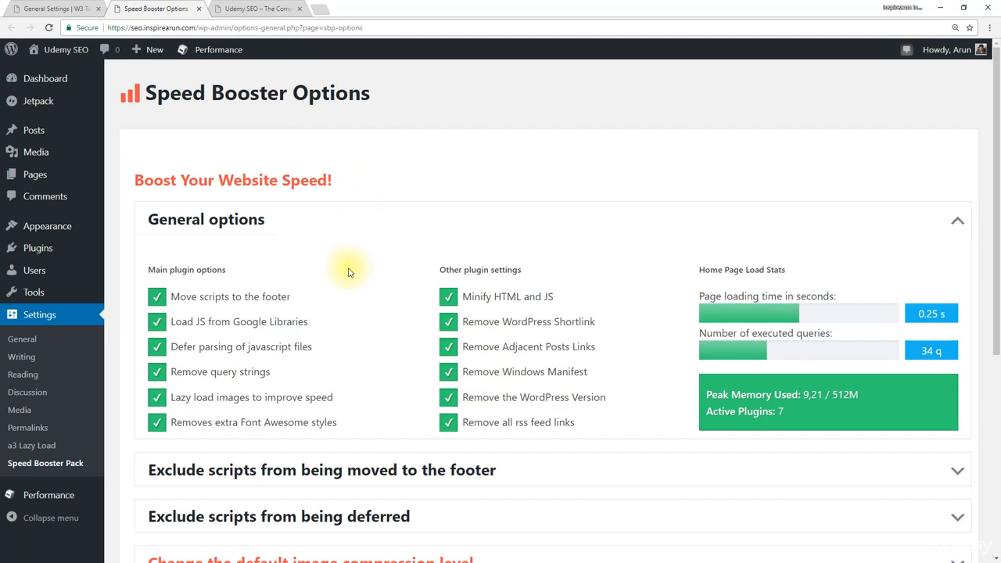
Step: Turn off lazy loading, query string removal, moving scripts to the footer, Google Libraries JS, deferred JavaScript parsing, and HTML and JS minification
click(158, 397)
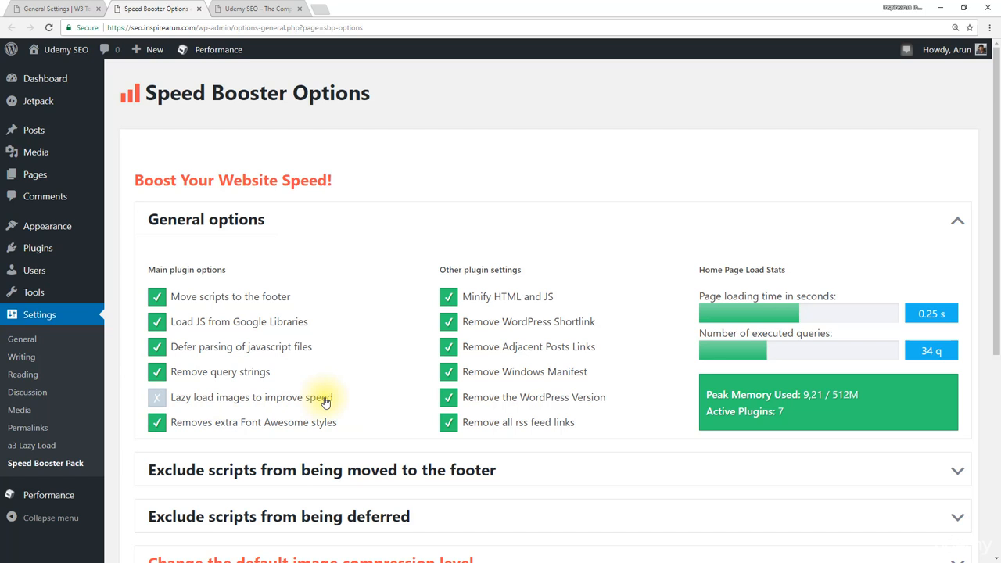
click(157, 373)
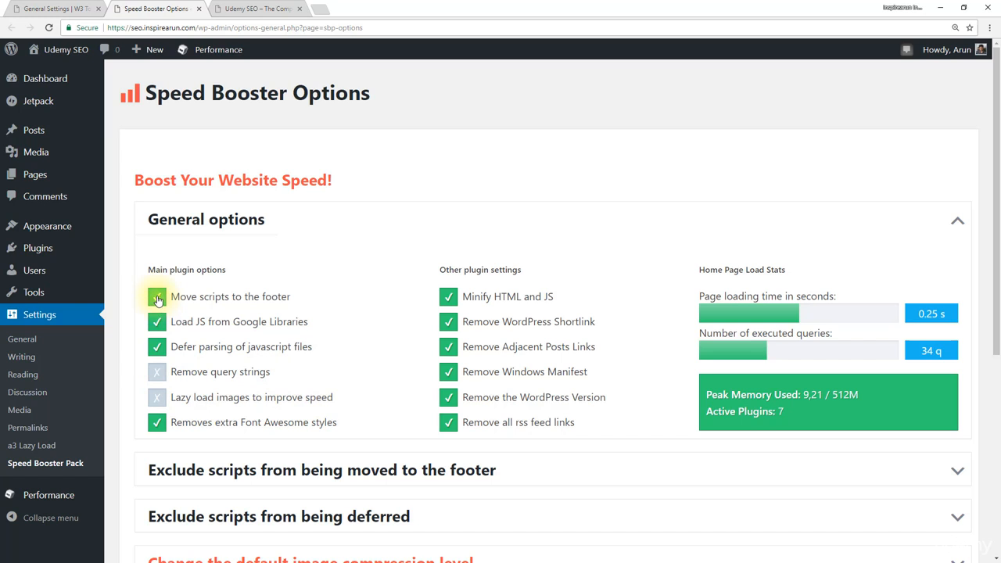
click(156, 324)
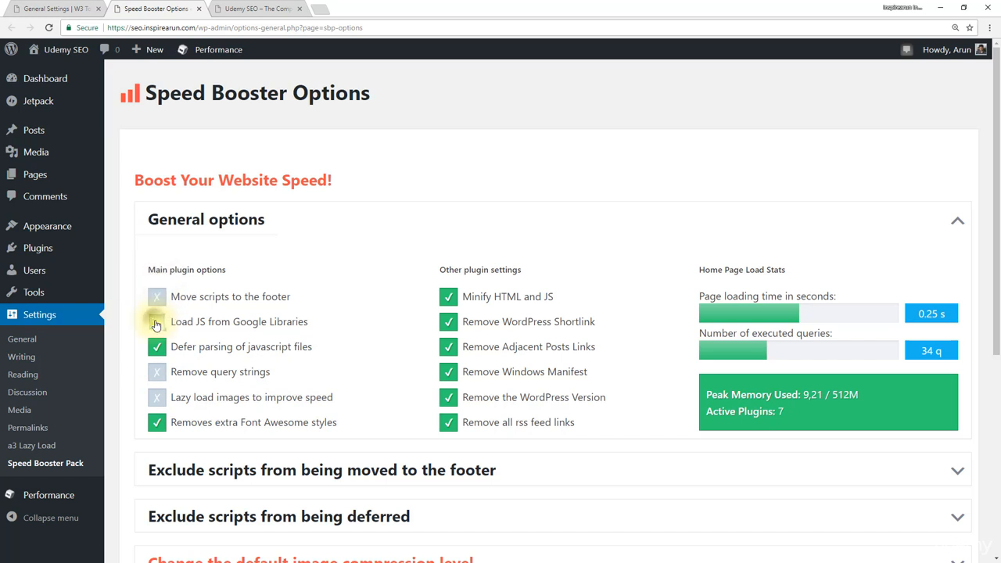
click(169, 354)
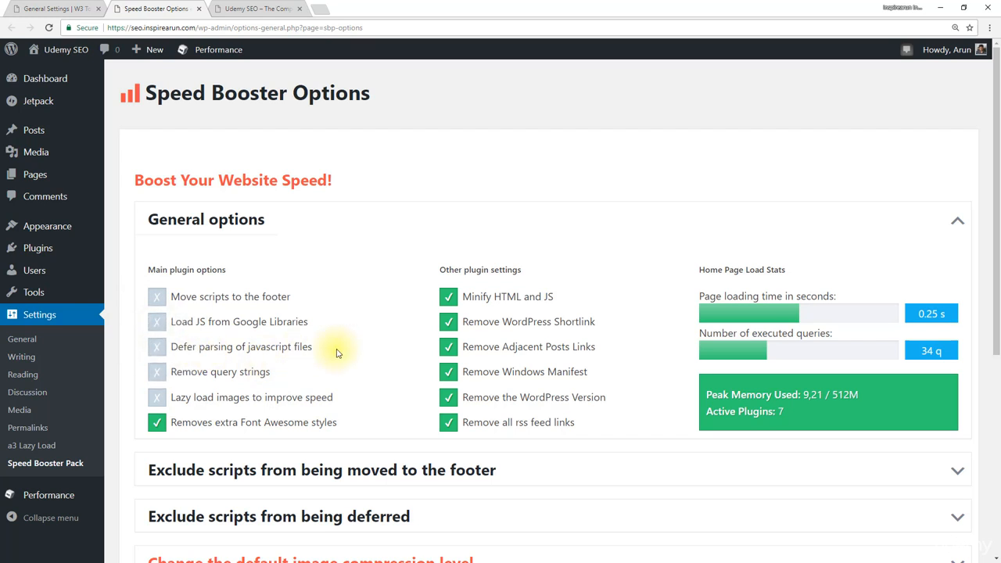
click(450, 302)
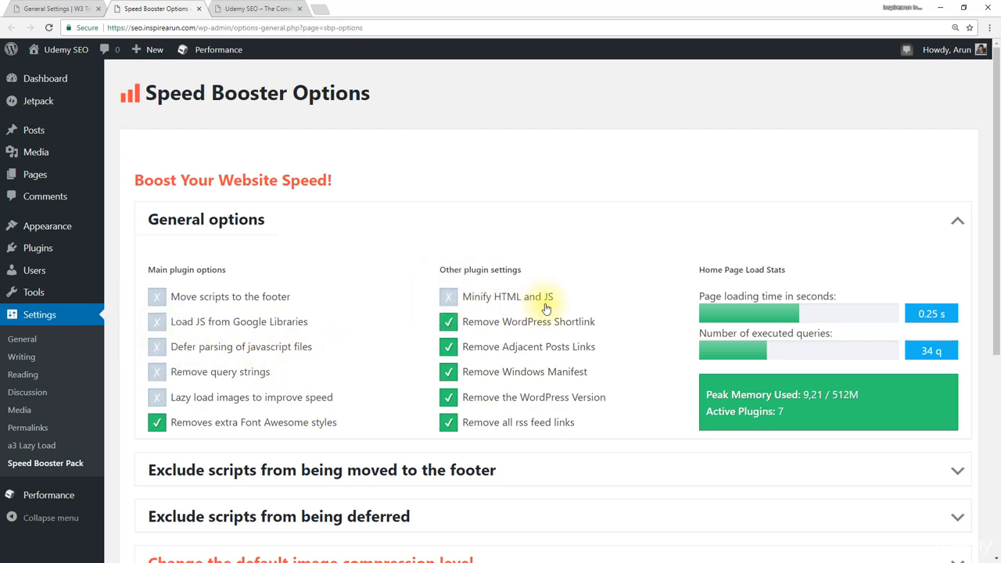
Step: Disable Load CSS asynchronously under "Still need more speed?" and save the Speed Booster Pack changes
scroll(284, 380, down, 3)
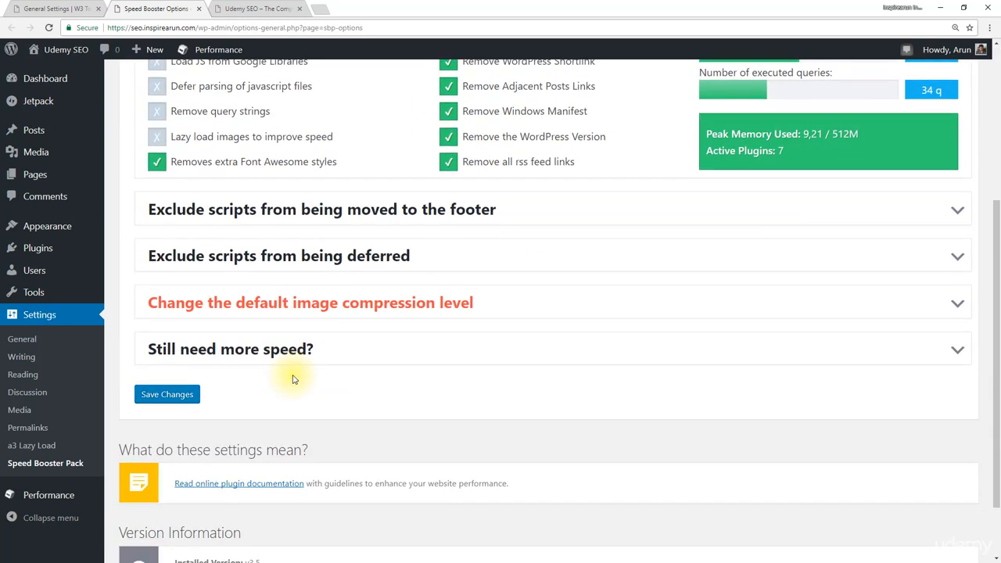
click(240, 350)
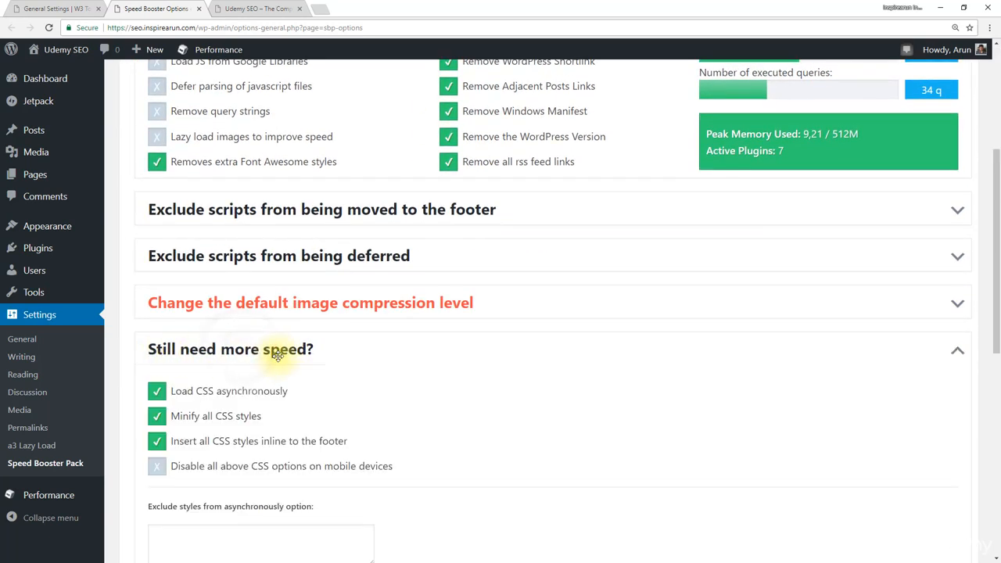
click(157, 391)
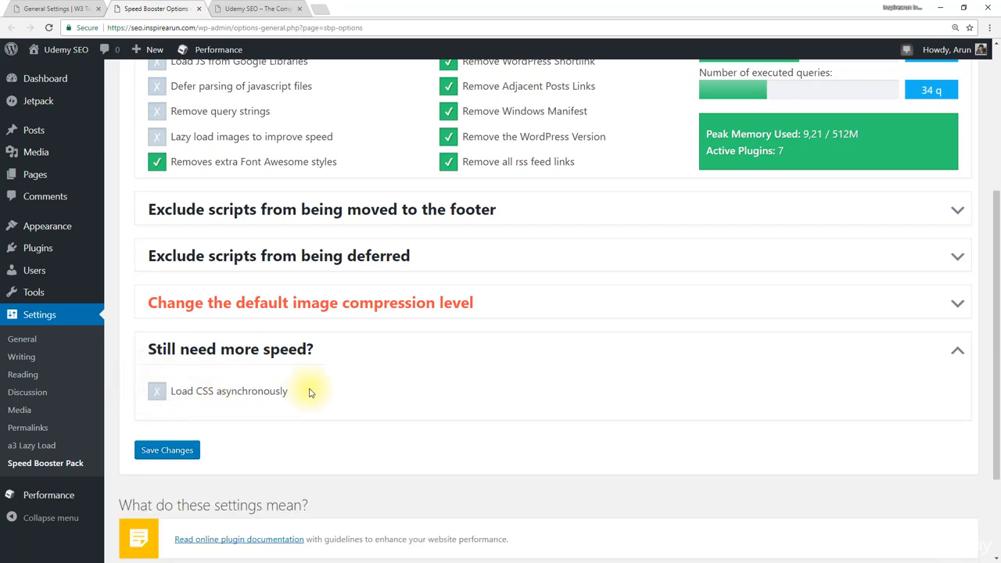
scroll(309, 393, up, 2)
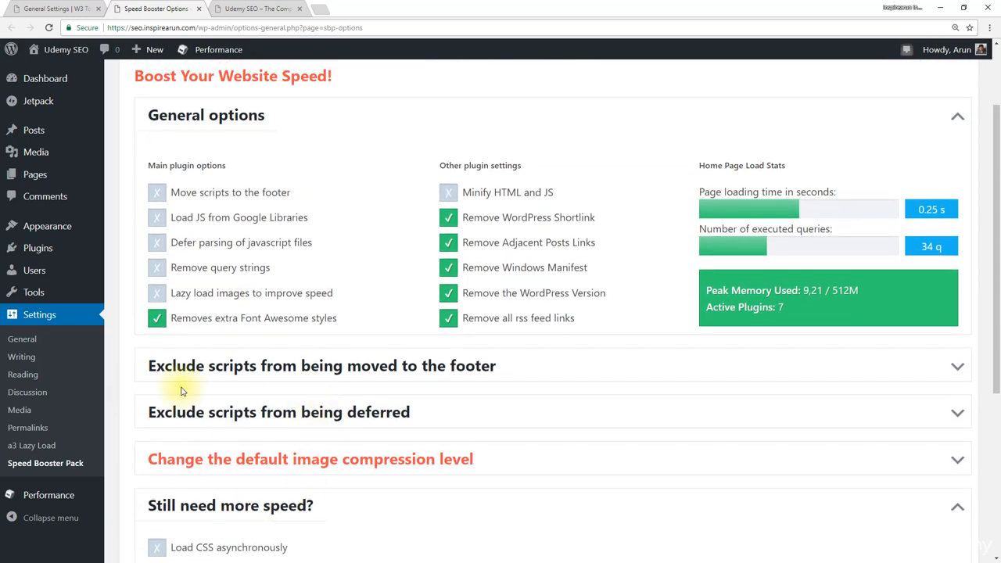
scroll(349, 328, up, 2)
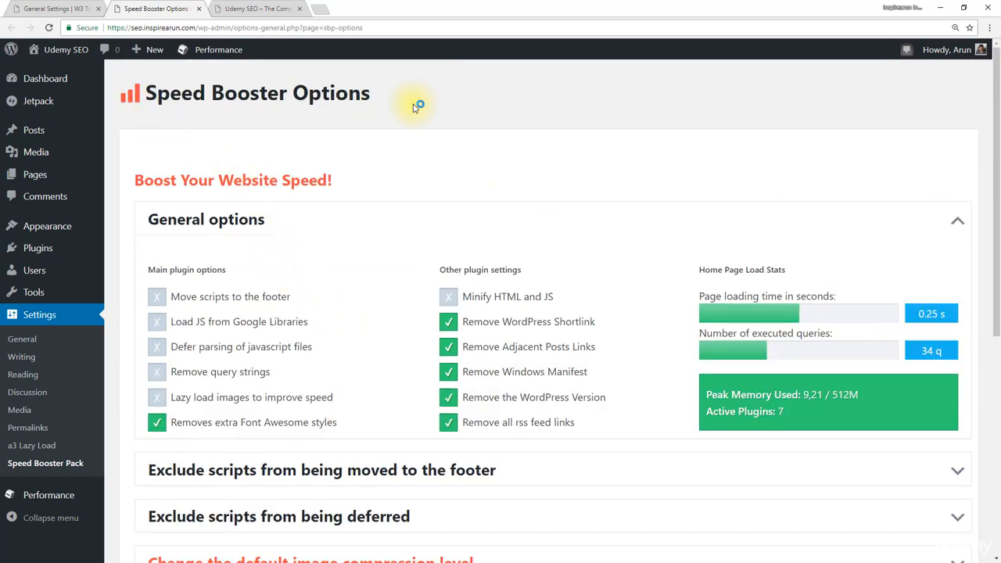
scroll(384, 176, down, 2)
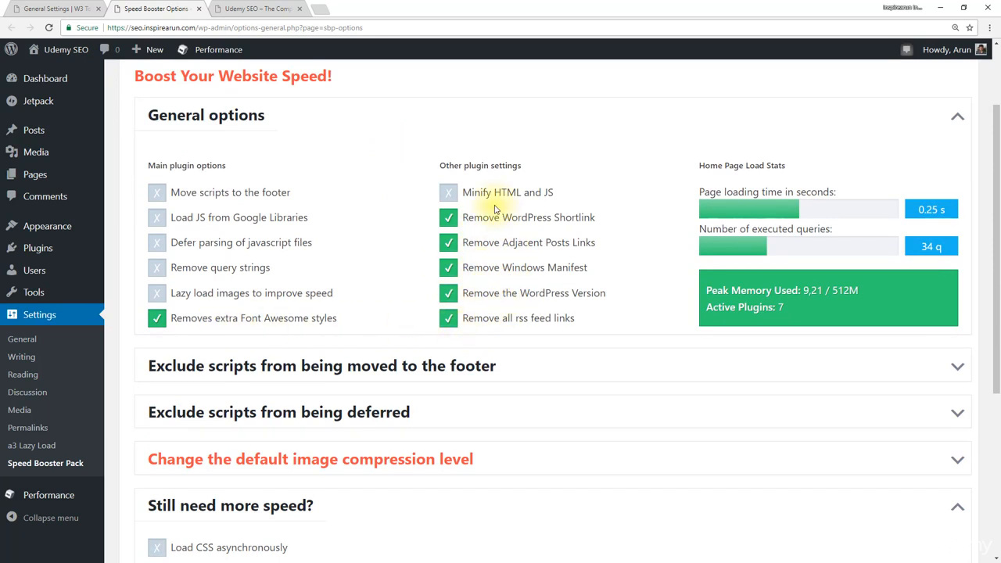
scroll(467, 320, up, 1)
scroll(425, 312, down, 3)
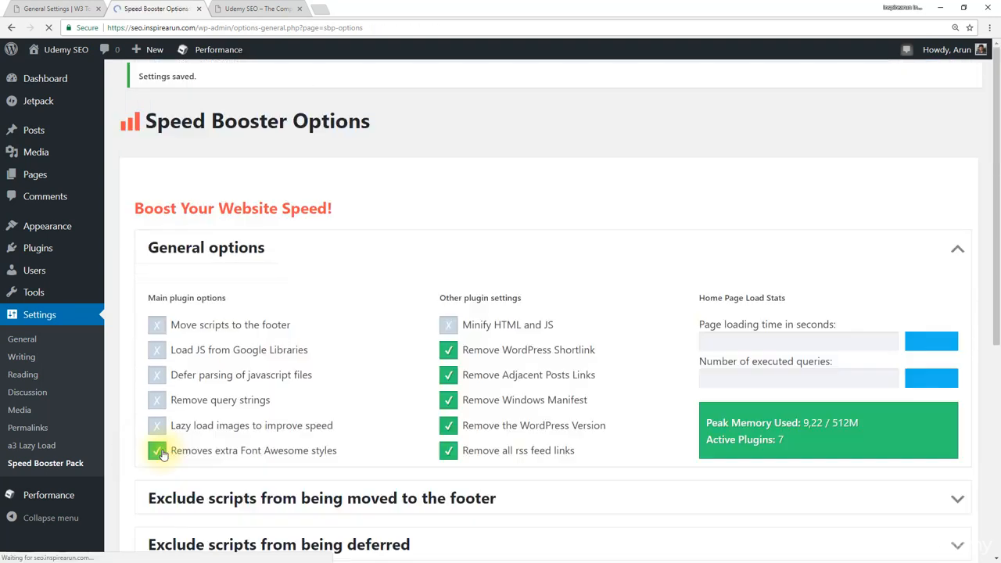
Step: Enable Minify in the W3 Total Cache General Settings with Auto mode and the Disk cache method, and save all settings
click(48, 9)
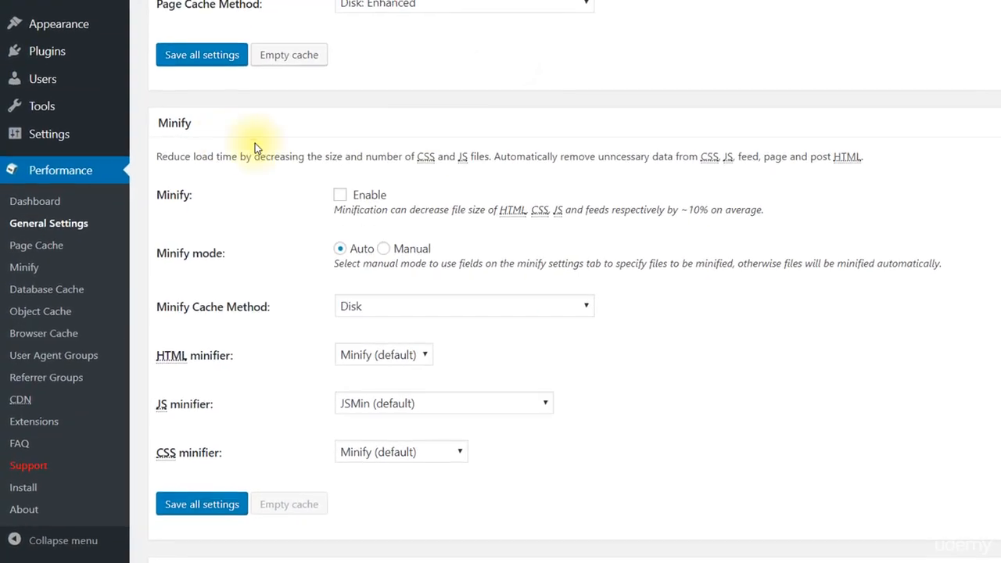
click(344, 192)
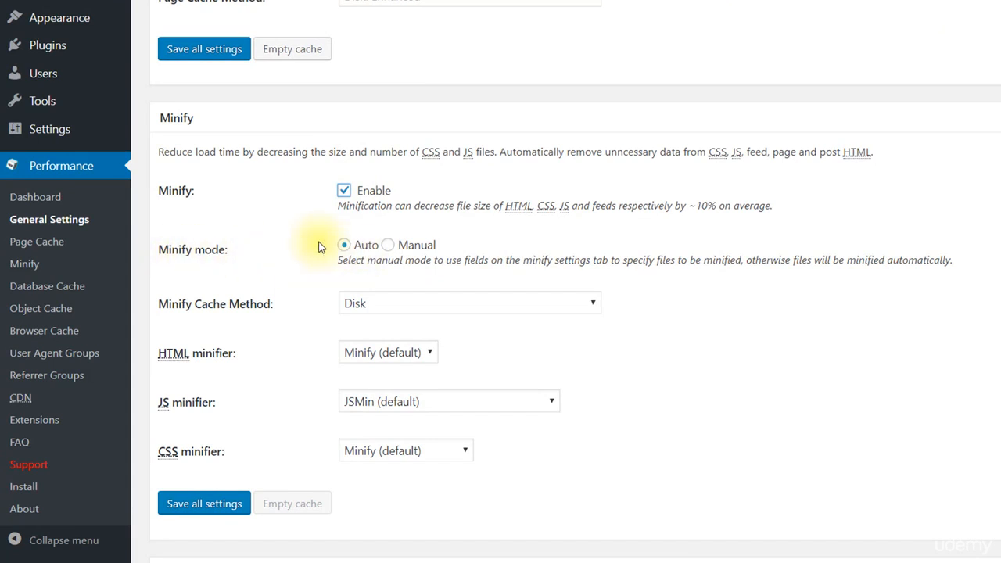
scroll(313, 242, down, 1)
click(443, 239)
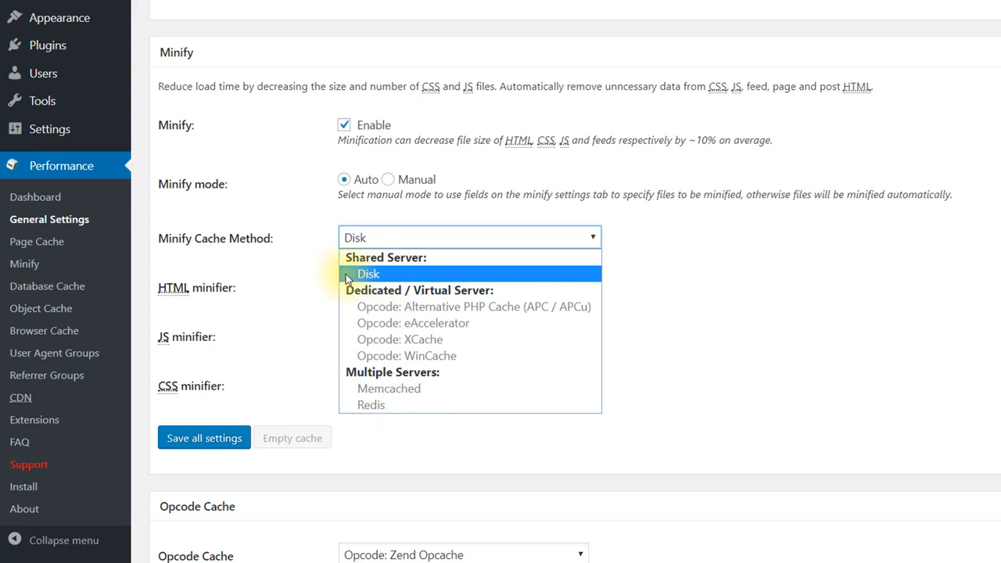
click(414, 275)
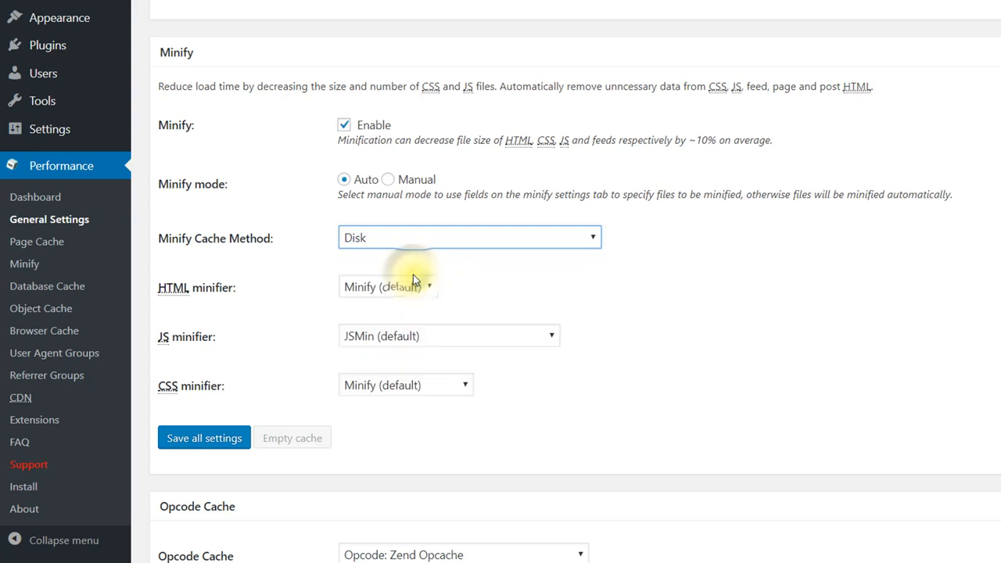
click(209, 440)
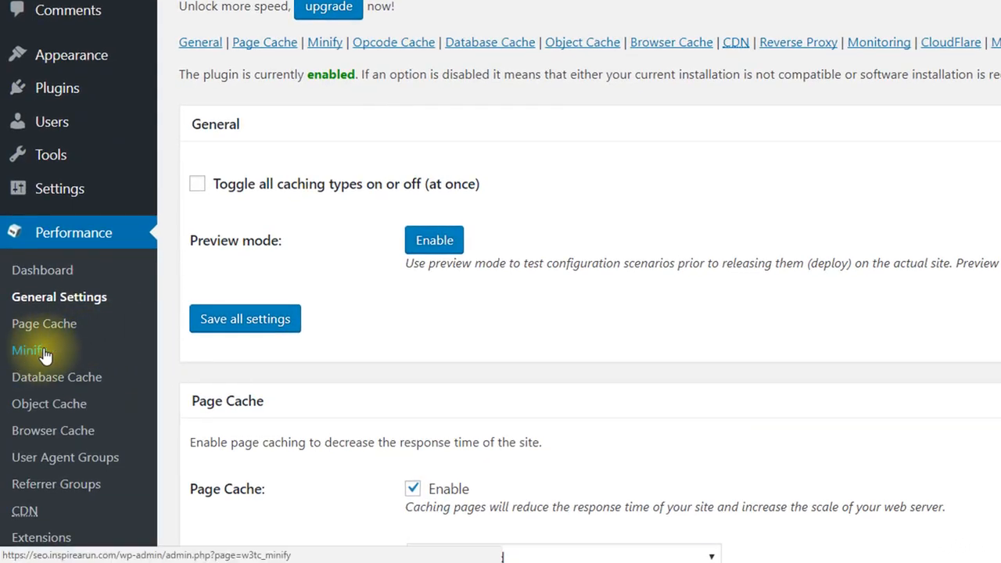
Step: Open the Minify settings page and enable HTML minification under HTML & XML
click(42, 354)
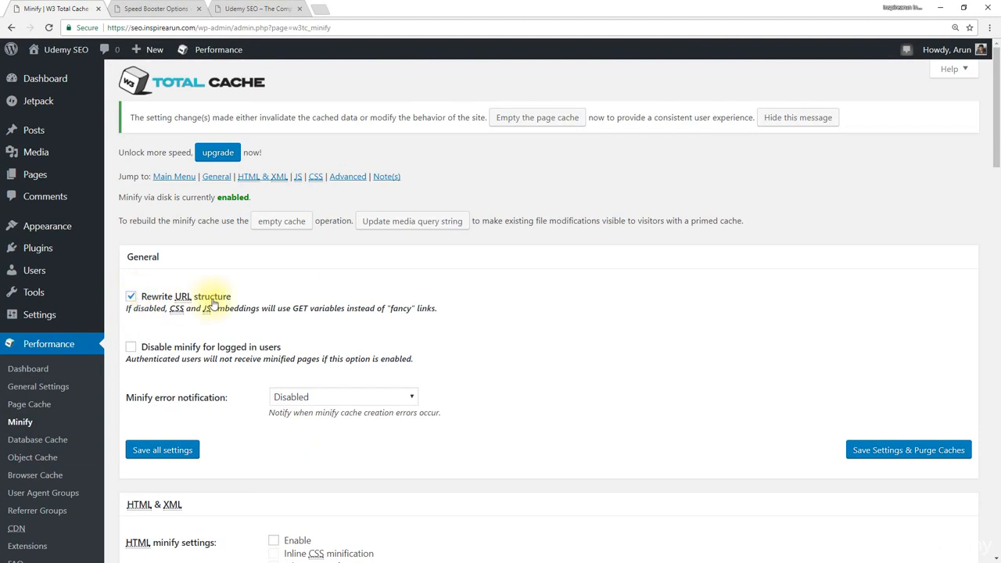
scroll(269, 227, down, 4)
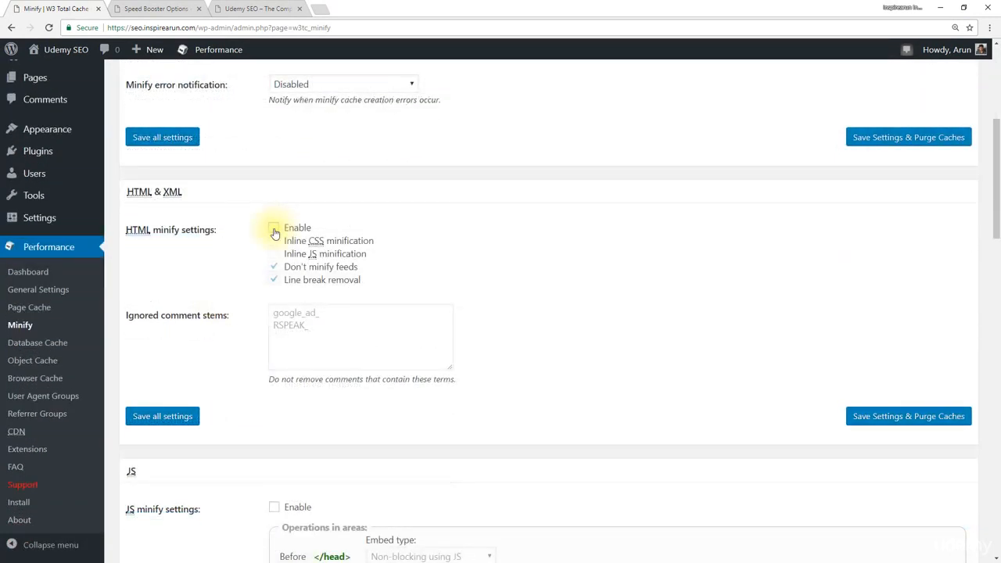
click(274, 229)
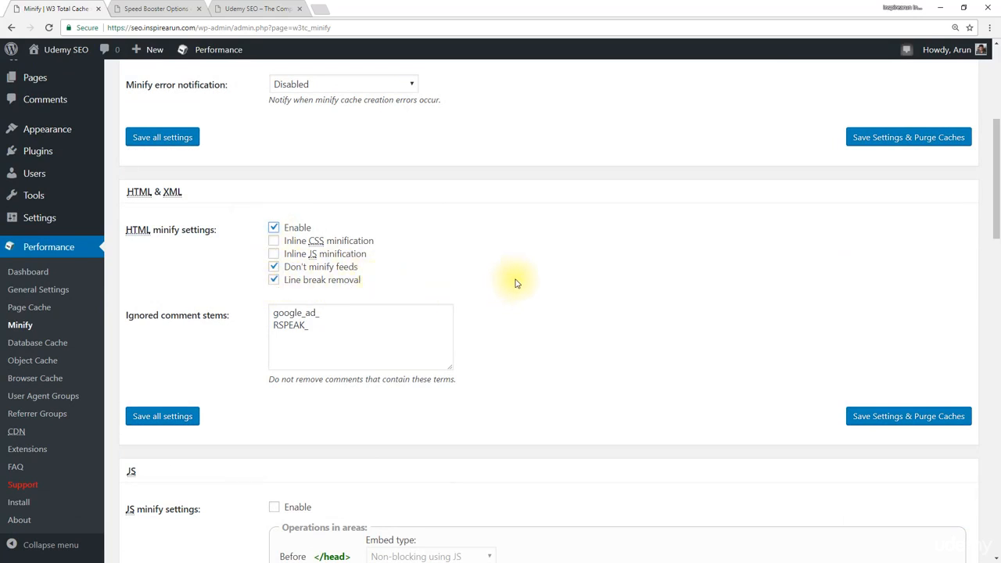
Step: Enable JS minification and set the embed type to Non-blocking using "async" for both before </head> and after <body>
scroll(516, 284, down, 3)
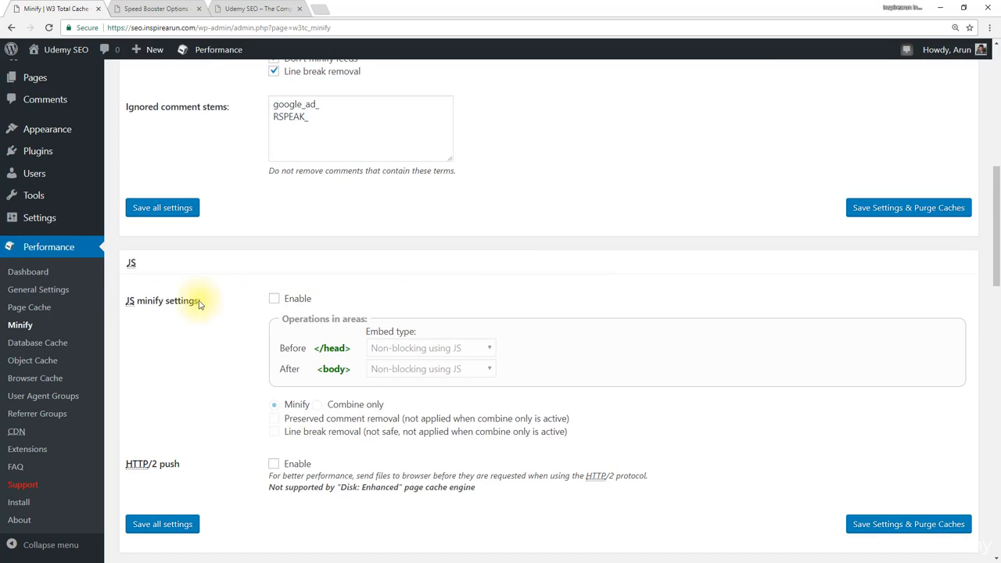
click(275, 300)
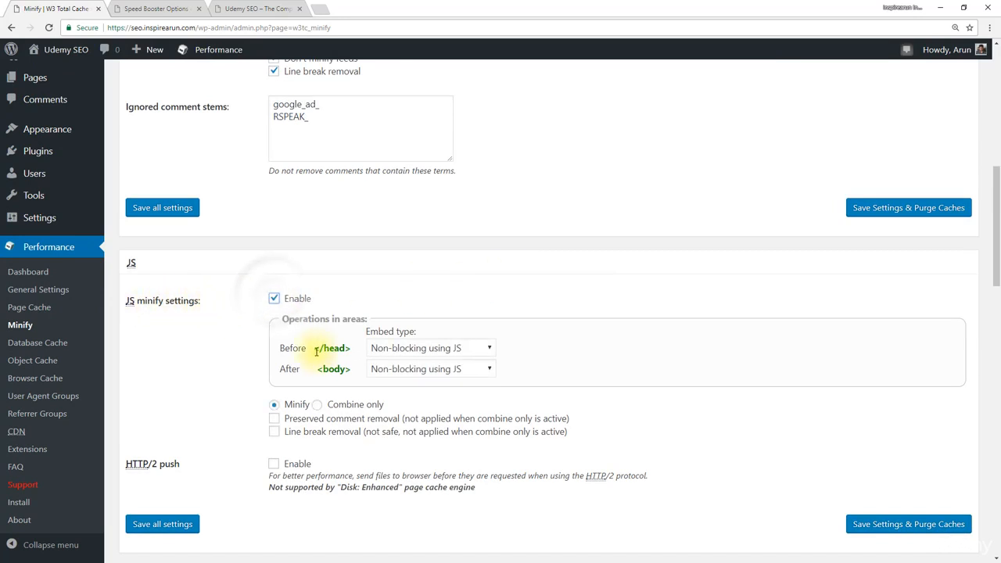
click(486, 349)
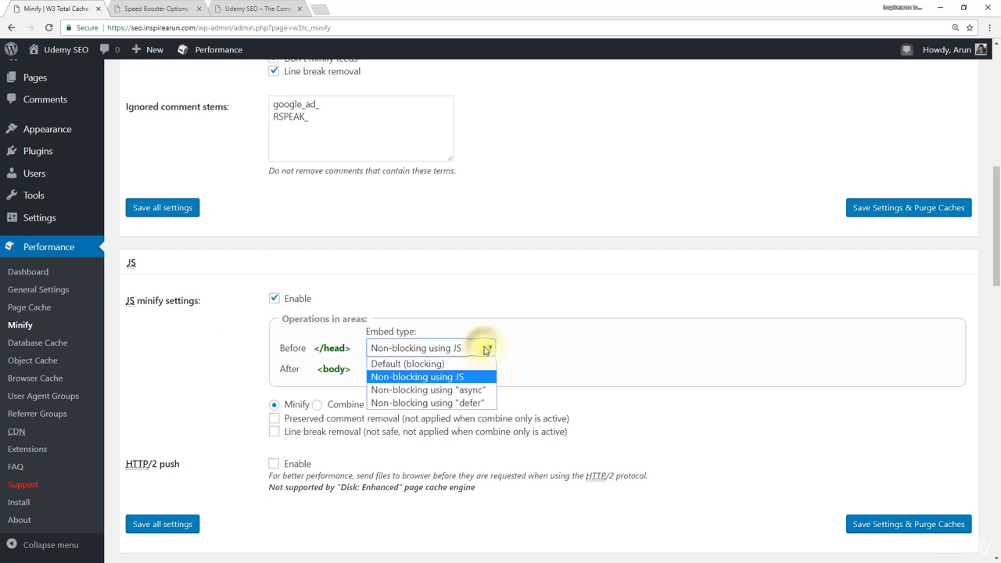
click(470, 394)
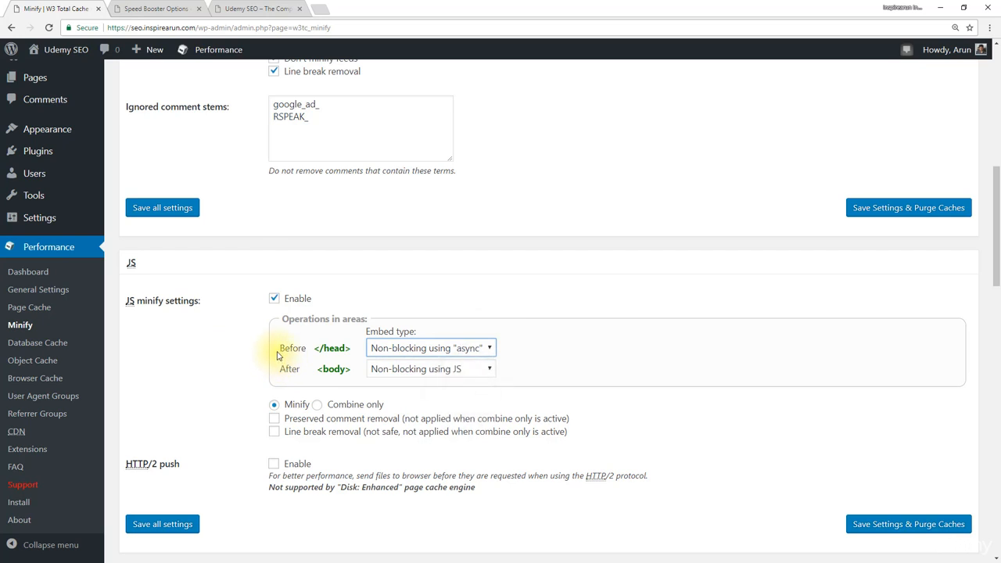
click(427, 372)
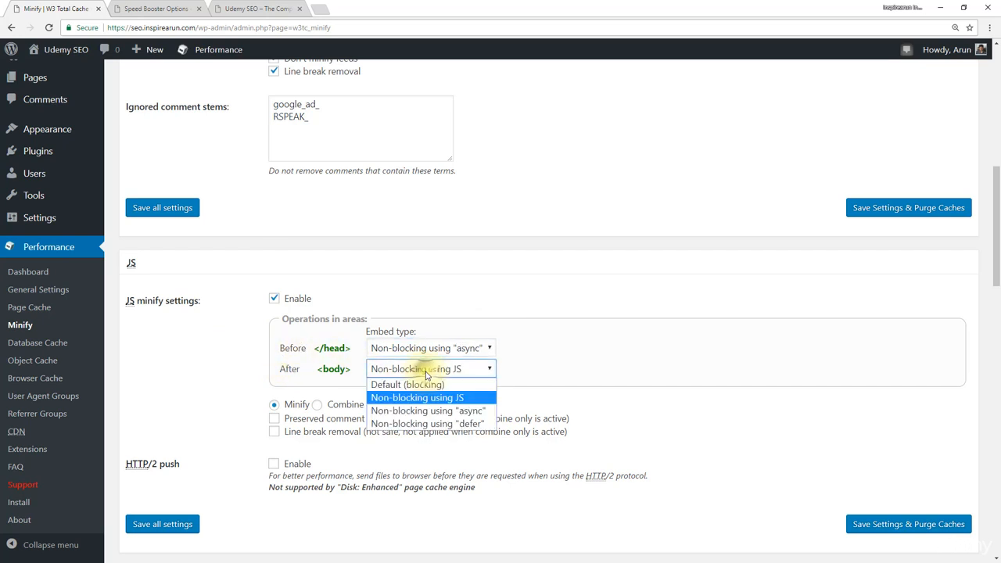
click(442, 414)
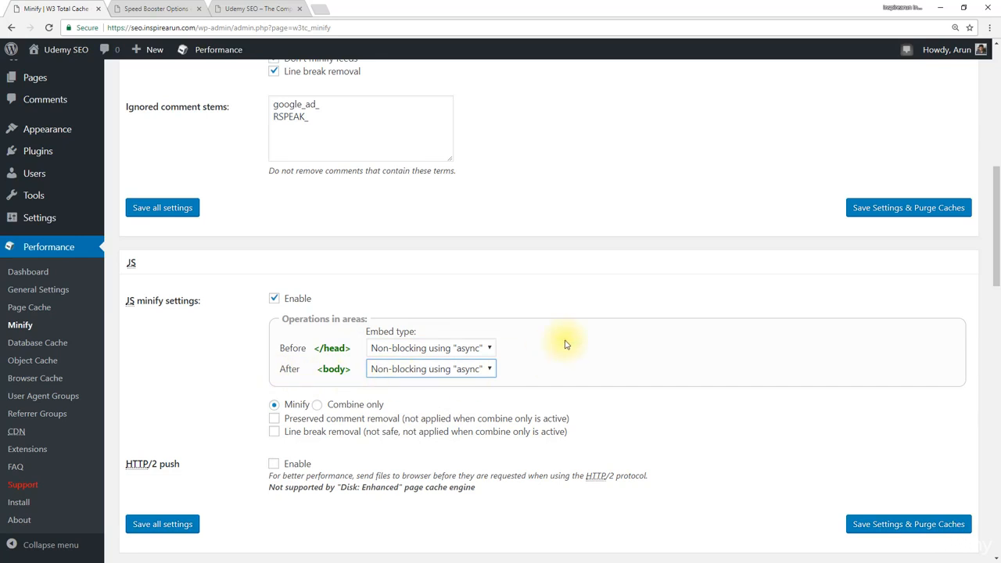
Step: Enable CSS minification and save all Minify settings
scroll(566, 342, down, 5)
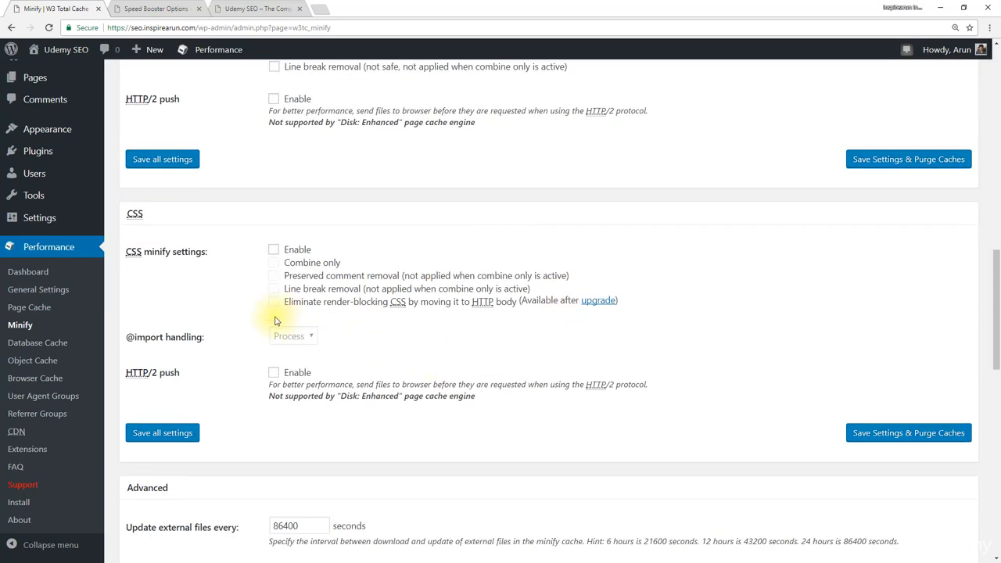
click(273, 252)
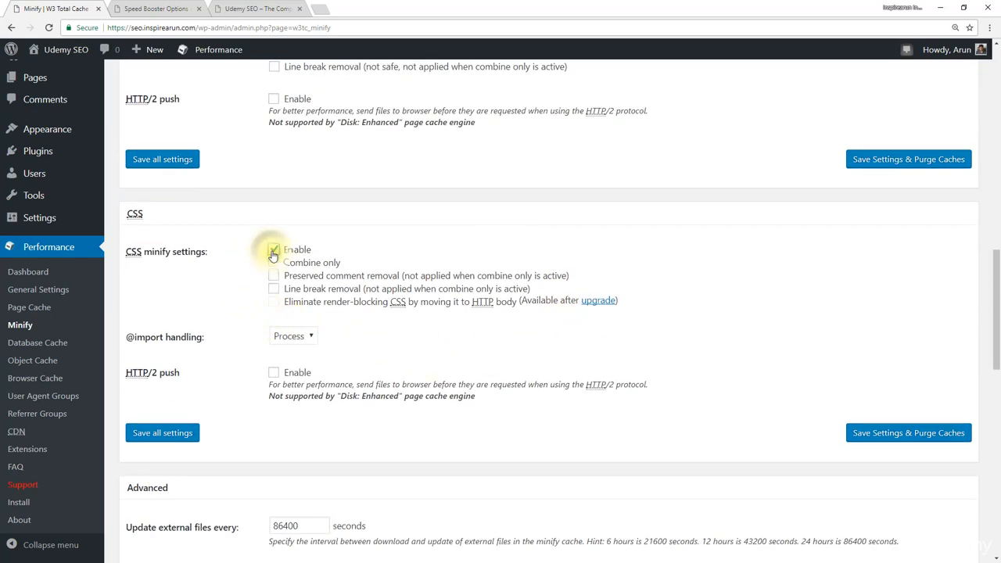
scroll(273, 251, down, 10)
scroll(273, 251, down, 1)
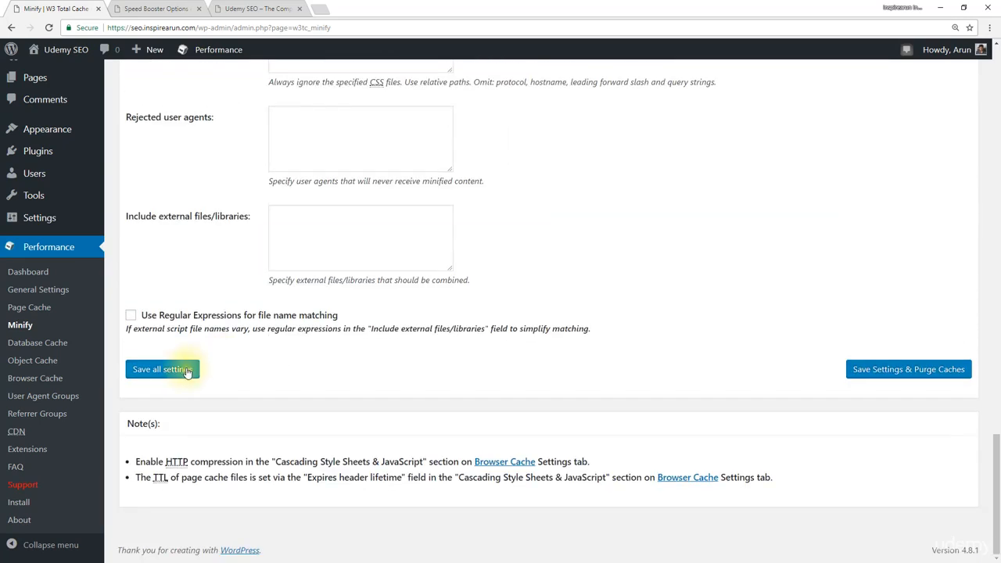
click(179, 370)
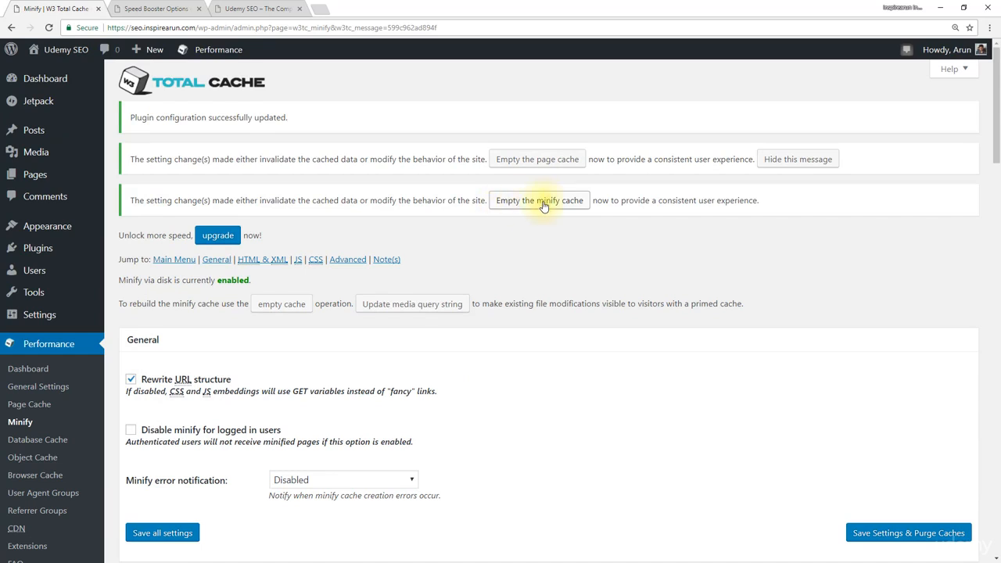
Step: Empty the minify and page caches, and reload the site's homepage to check its layout
click(551, 203)
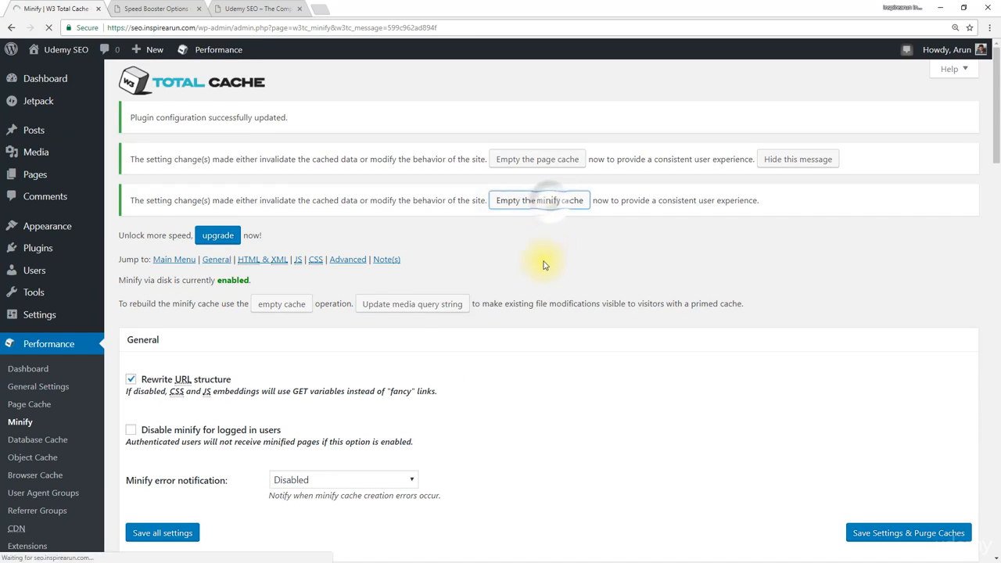
click(539, 160)
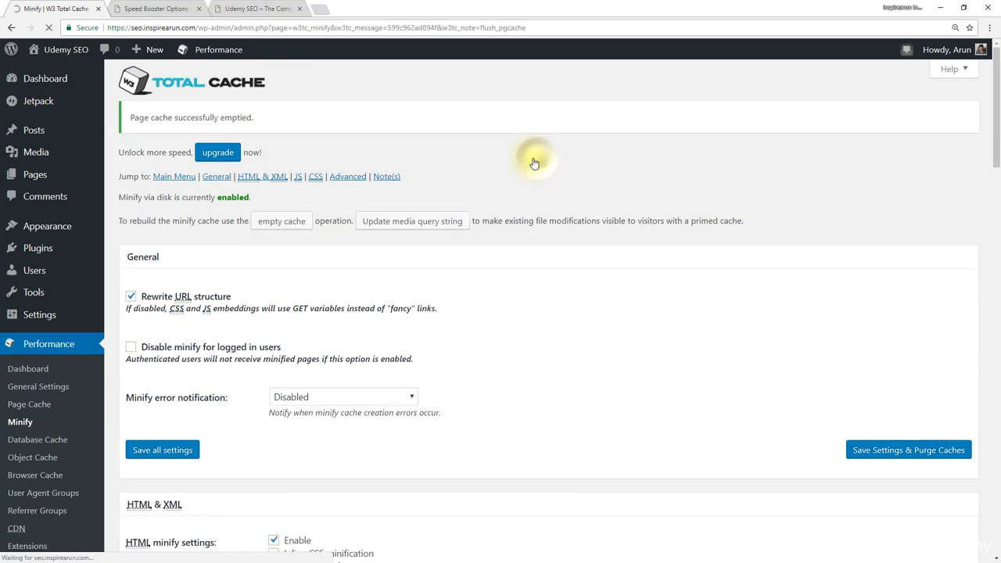
click(243, 9)
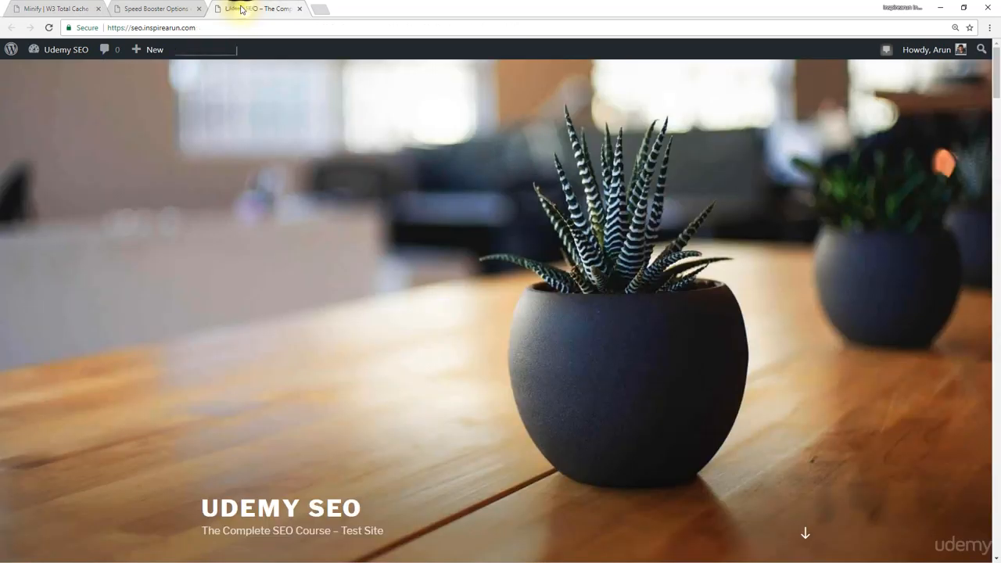
click(48, 29)
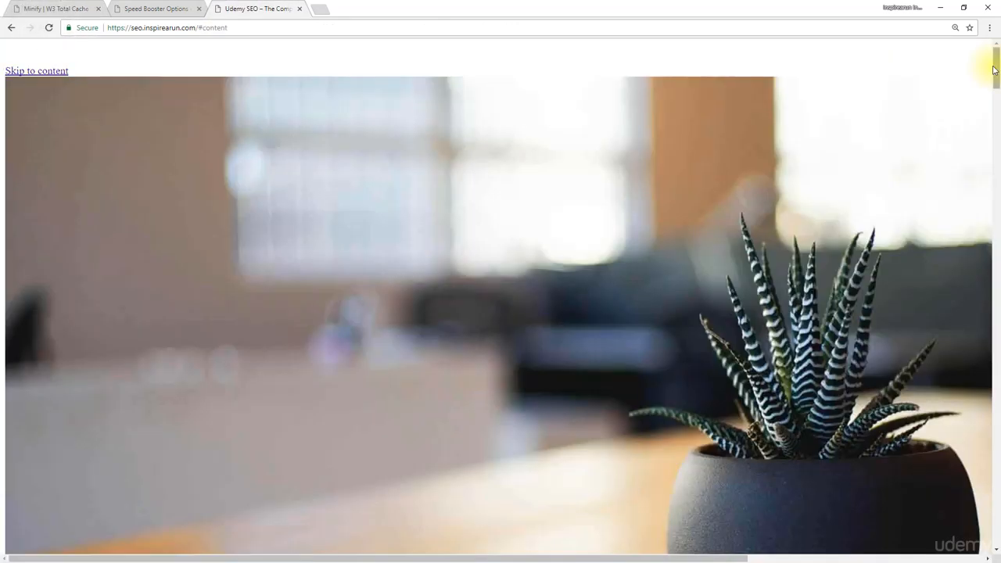
mouse_move(998, 69)
mouse_down()
mouse_move(999, 335)
mouse_move(983, 541)
mouse_move(978, 454)
mouse_move(996, 66)
mouse_up()
Step: Return to the Minify settings, update the media query string and empty the page cache
click(47, 9)
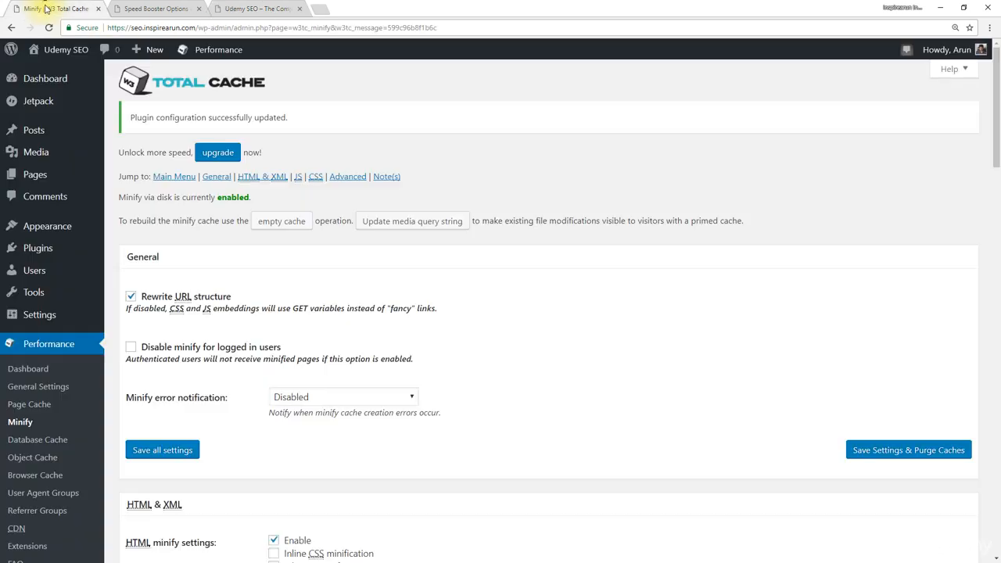
click(429, 229)
click(536, 165)
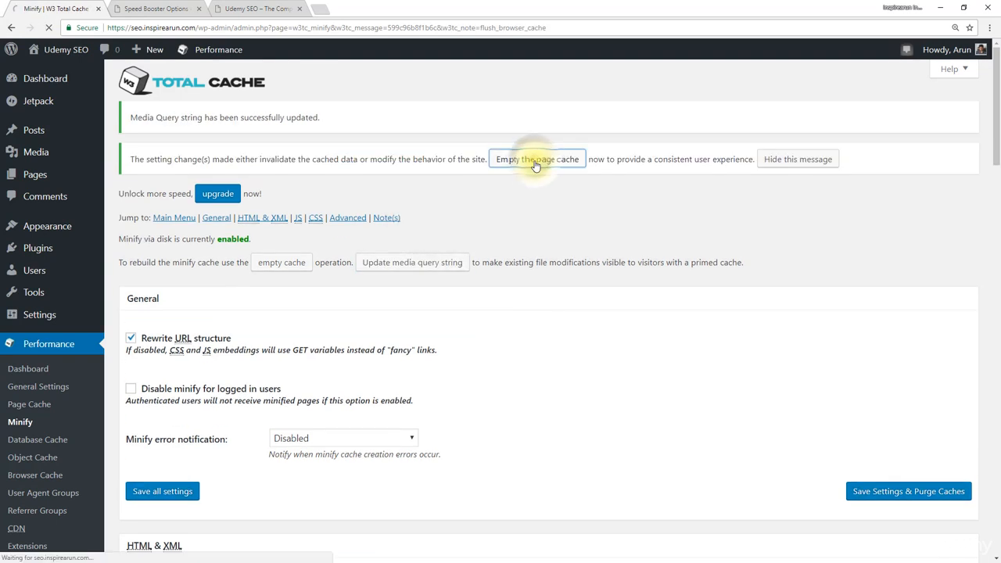
Step: Reload the site's homepage again to check whether its styling loads correctly
click(243, 9)
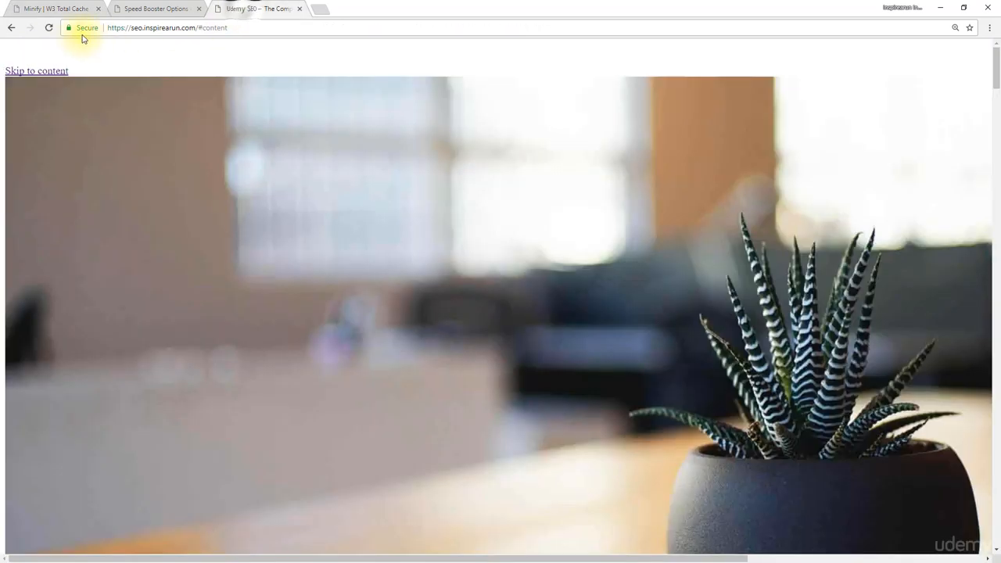
click(47, 28)
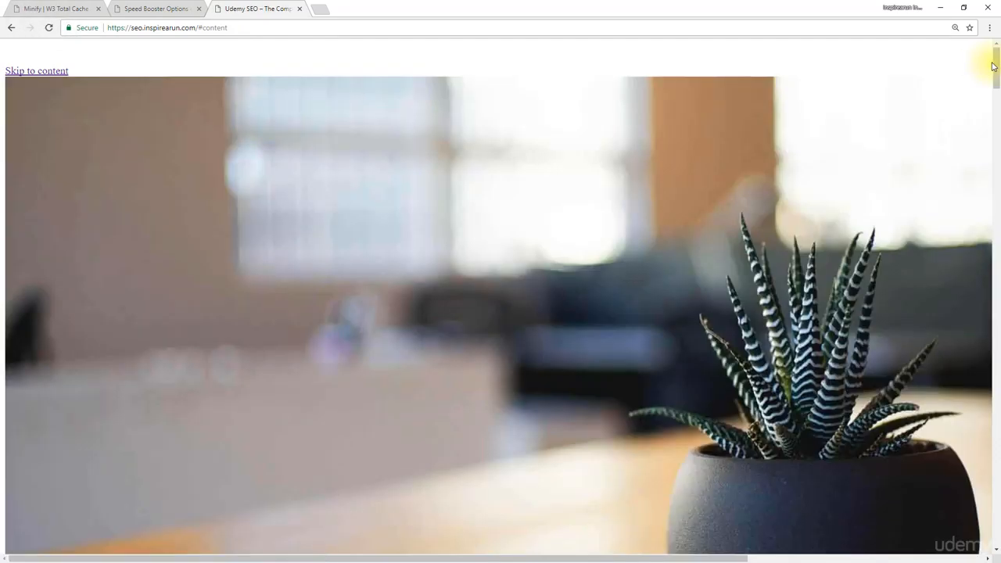
mouse_move(994, 67)
mouse_down()
mouse_move(997, 419)
mouse_move(998, 59)
mouse_up()
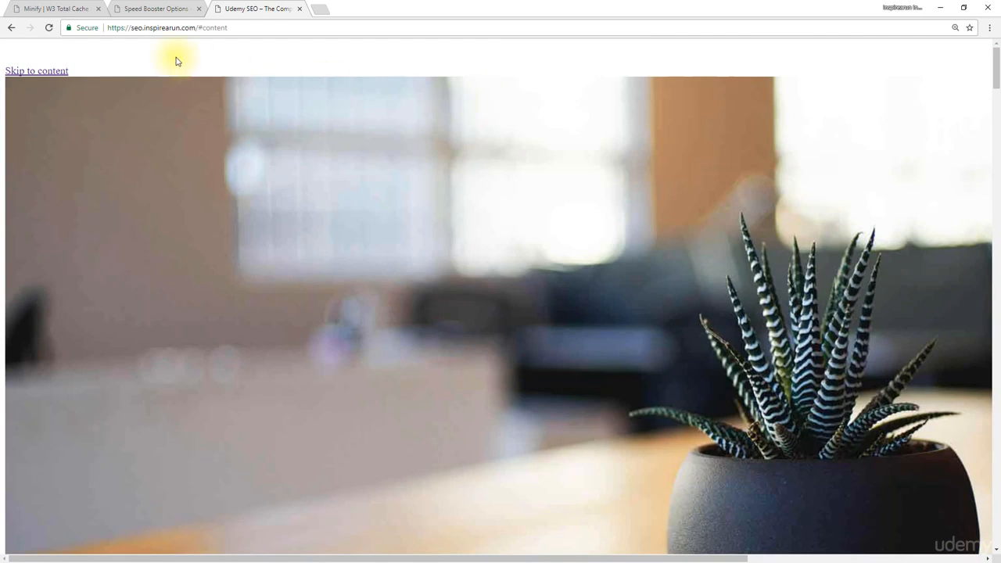
Step: Disable CSS minification on the Minify page, saving the settings and purging the caches
click(55, 8)
scroll(313, 329, down, 10)
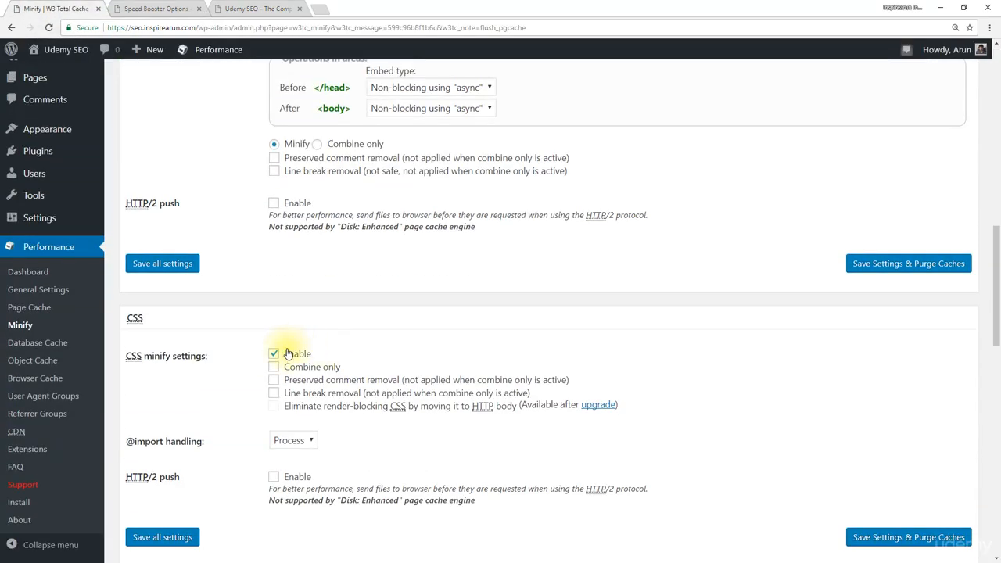
click(275, 356)
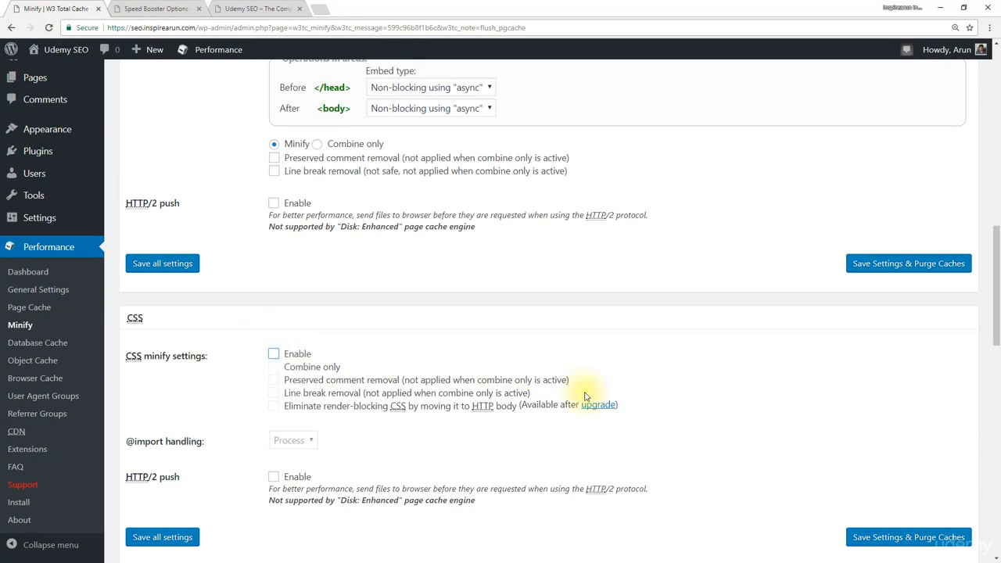
click(925, 539)
Step: Reload the homepage and inspect its layout and posts down the page, and return to review the Minify settings
click(258, 9)
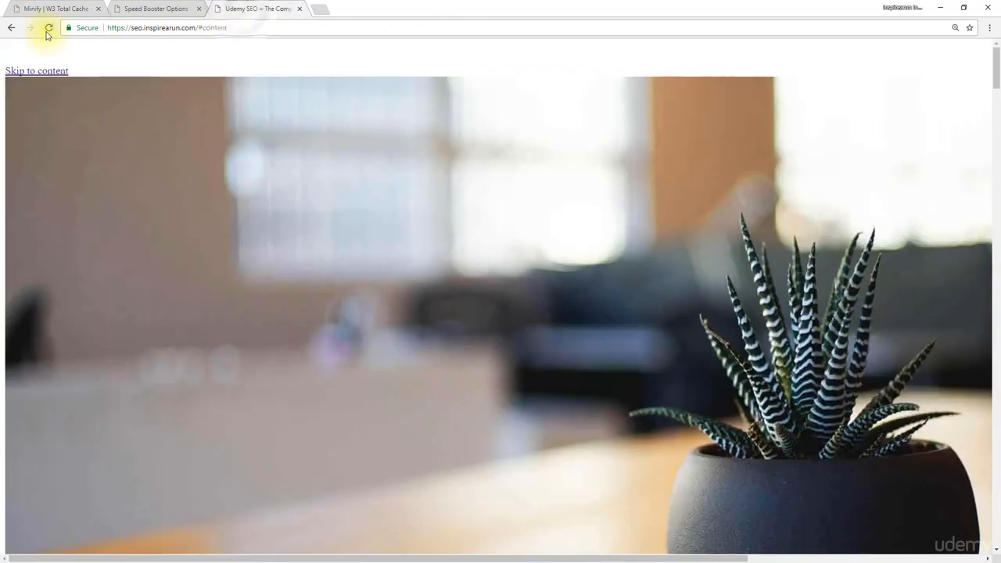
click(49, 32)
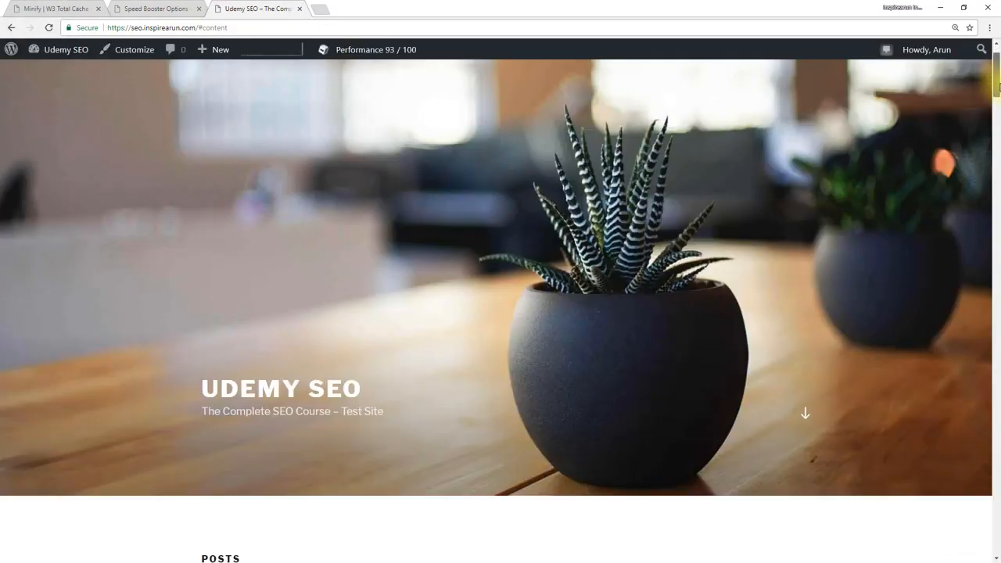
drag(997, 66, 971, 263)
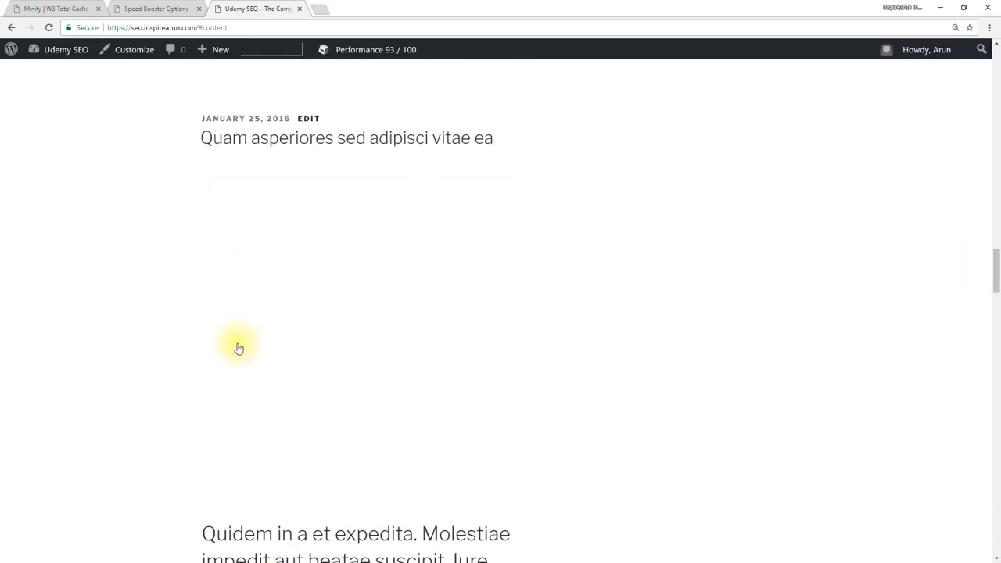
drag(996, 273, 998, 155)
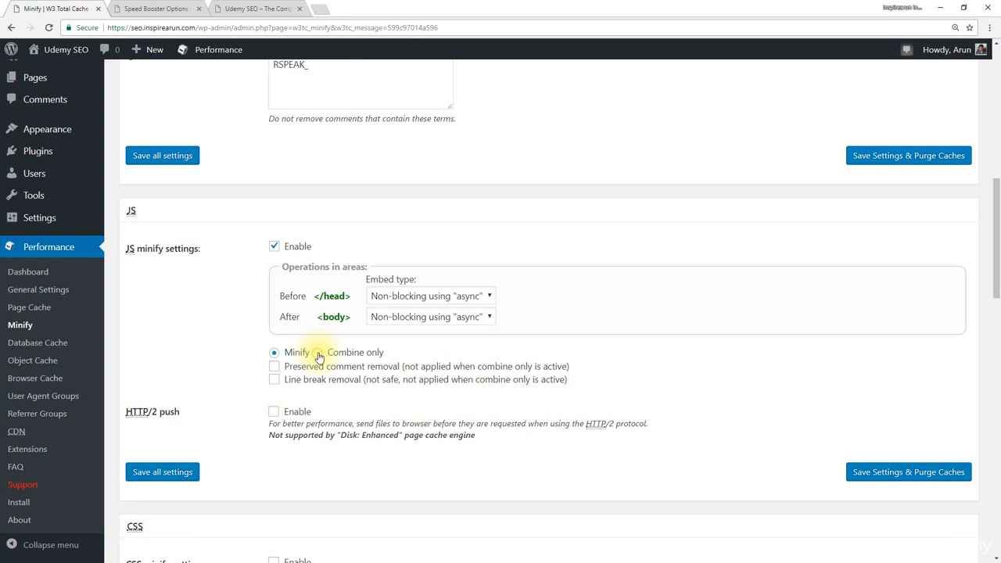
scroll(318, 357, up, 5)
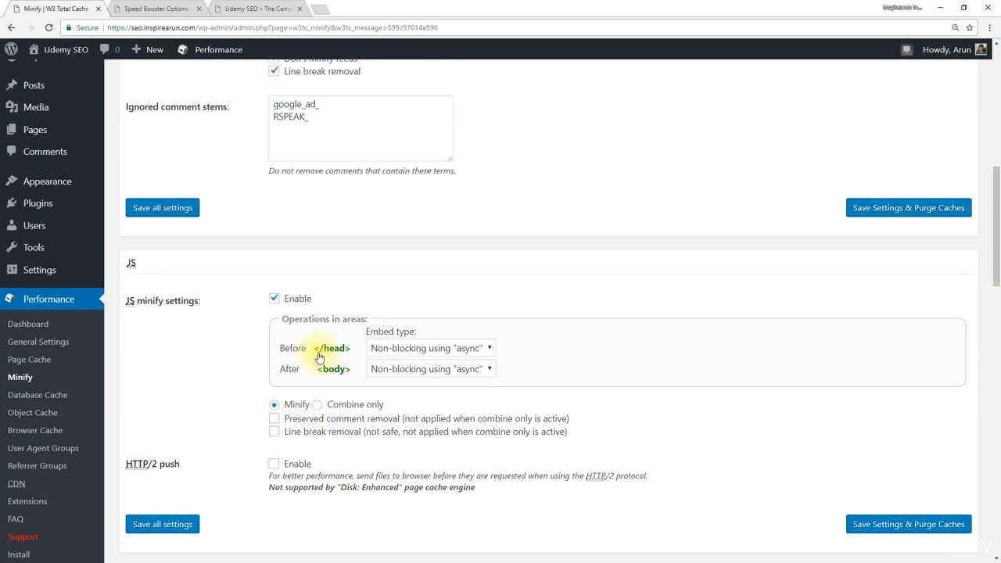
scroll(318, 353, up, 4)
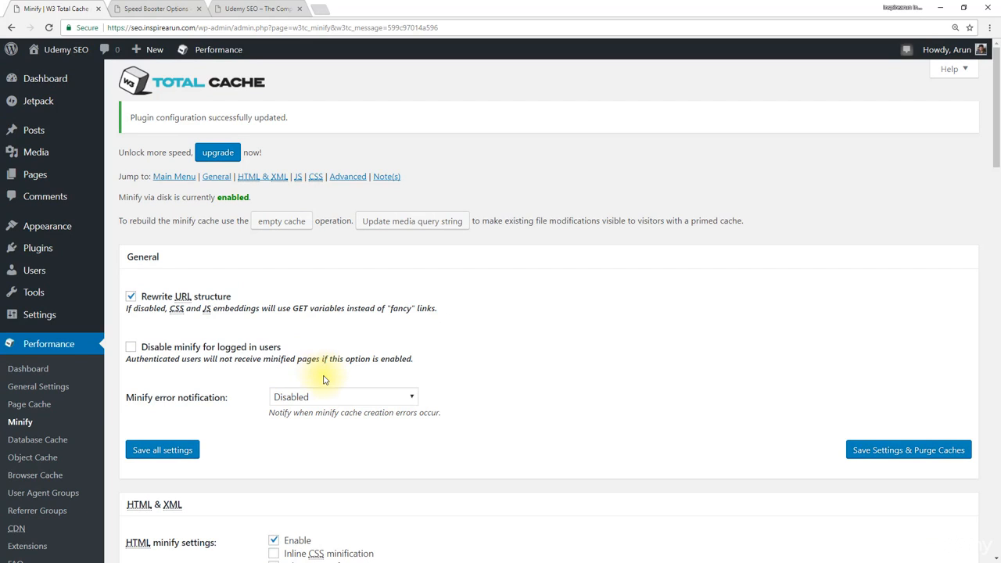
scroll(325, 379, down, 3)
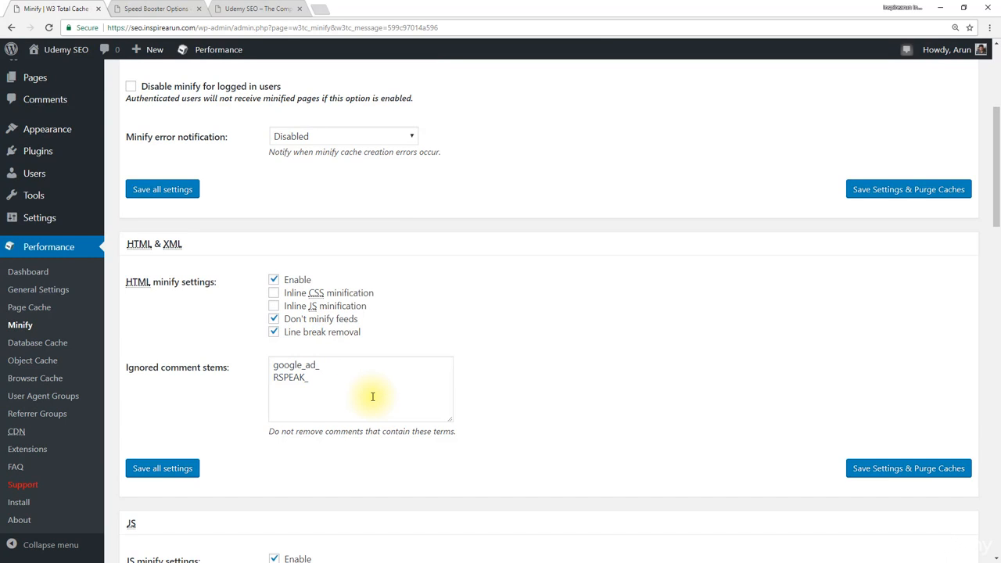
scroll(373, 396, up, 3)
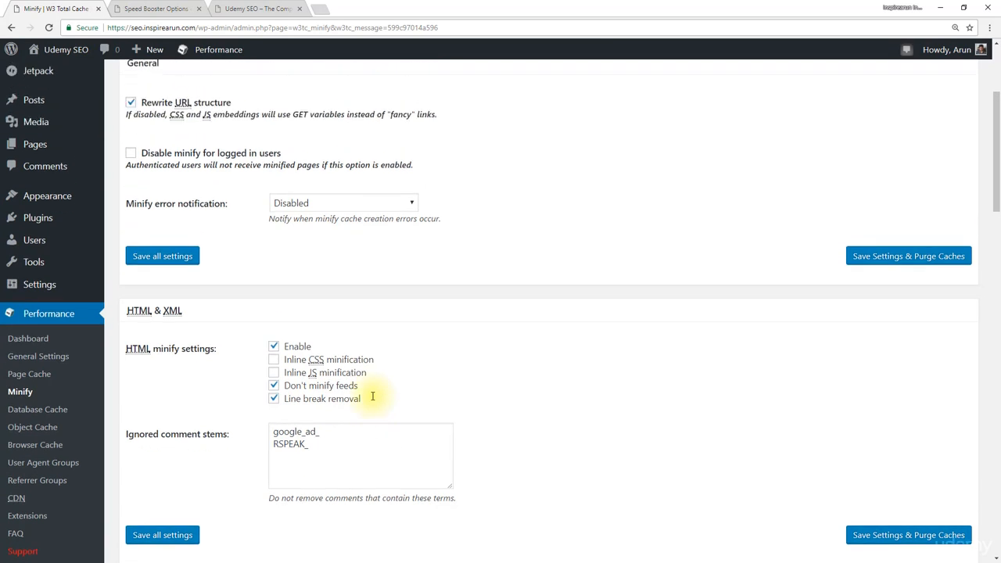
scroll(231, 297, down, 3)
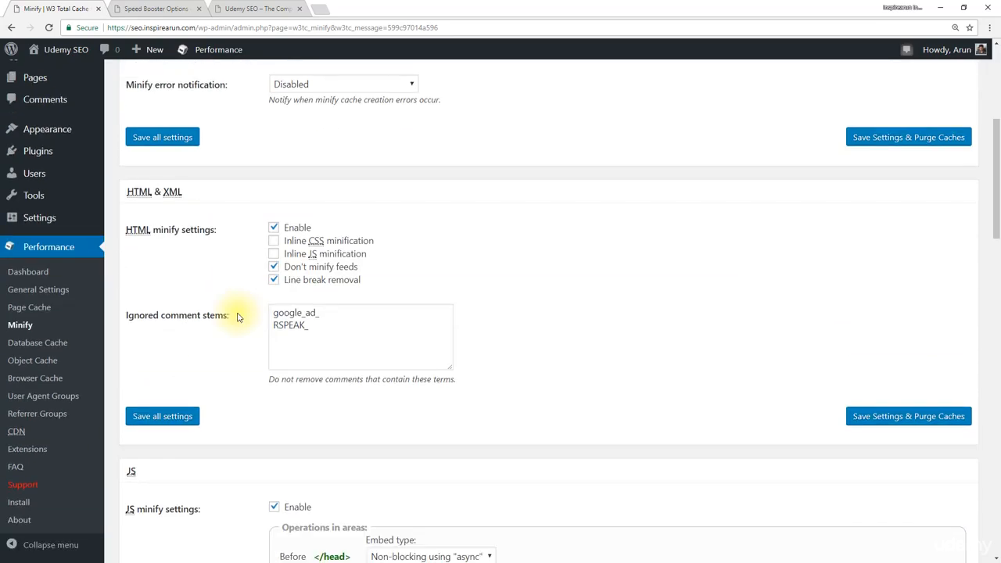
scroll(238, 316, up, 4)
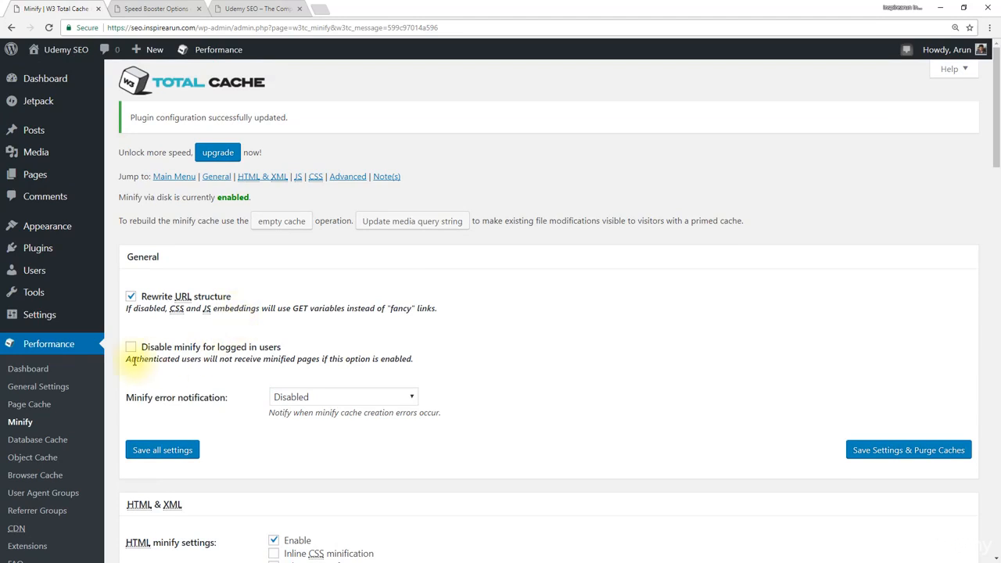
Step: Disable Minify entirely in W3 Total Cache's General Settings, saving the settings and purging the caches
click(43, 387)
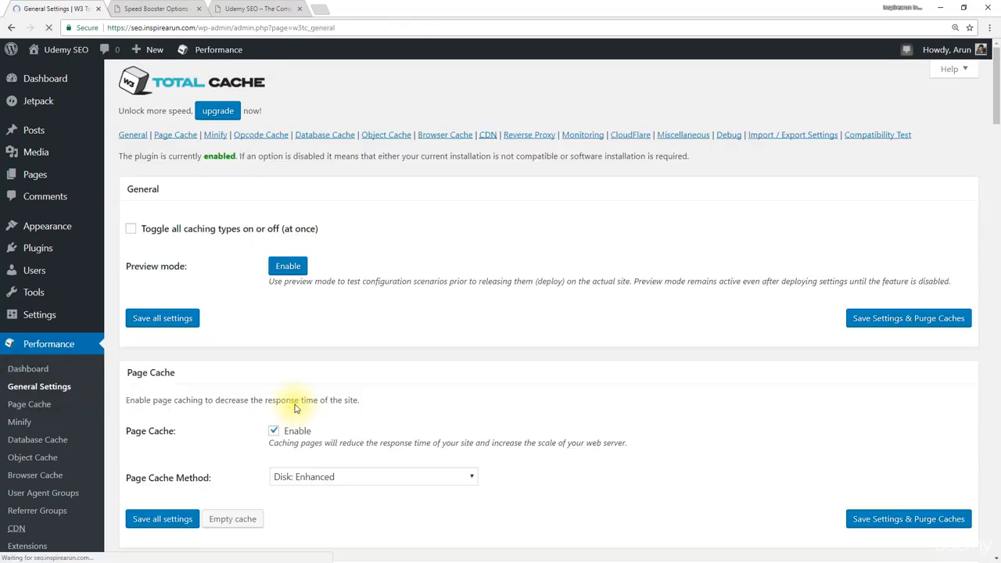
scroll(296, 408, down, 2)
scroll(296, 408, down, 1)
click(274, 371)
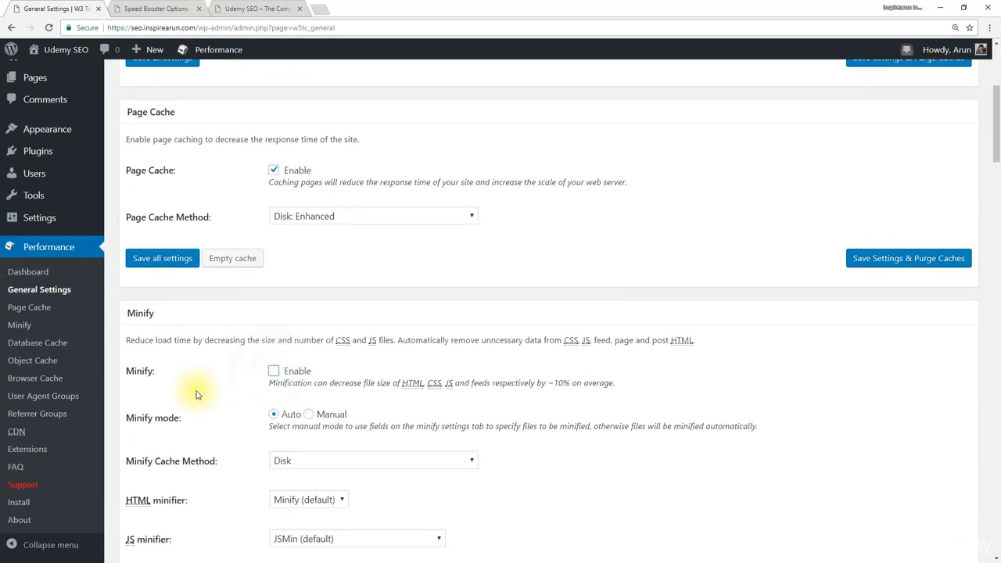
scroll(197, 395, down, 2)
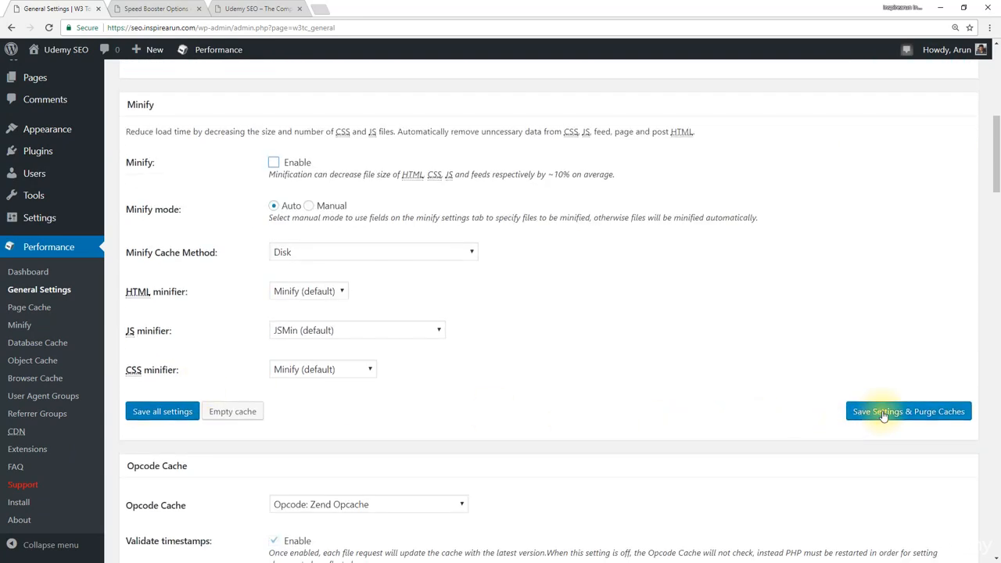
click(884, 413)
Step: Reload the site's homepage and check its layout and the performance score with minification switched off
click(259, 9)
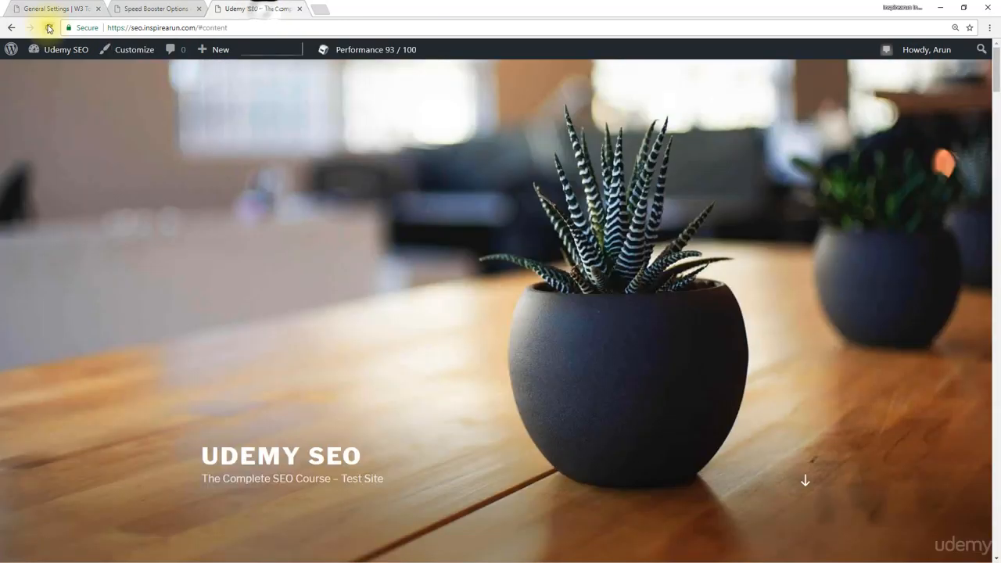
click(49, 28)
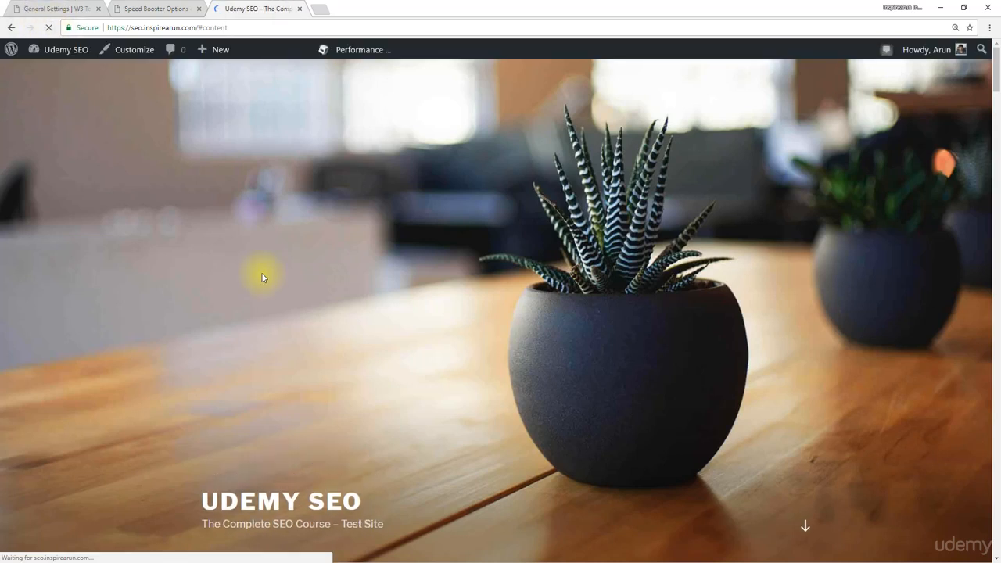
mouse_move(997, 78)
mouse_down()
mouse_move(997, 518)
mouse_move(997, 63)
mouse_up()
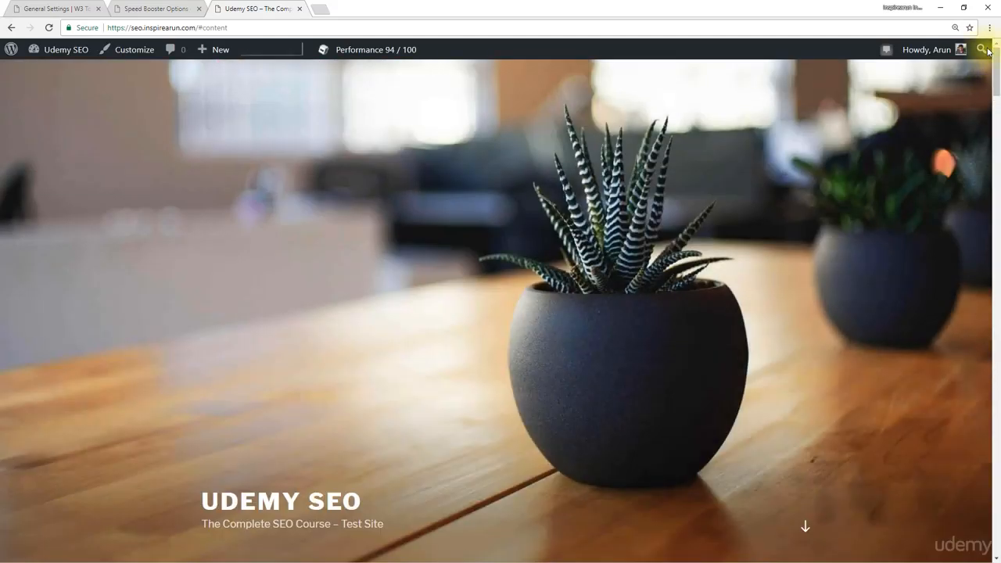
mouse_move(395, 55)
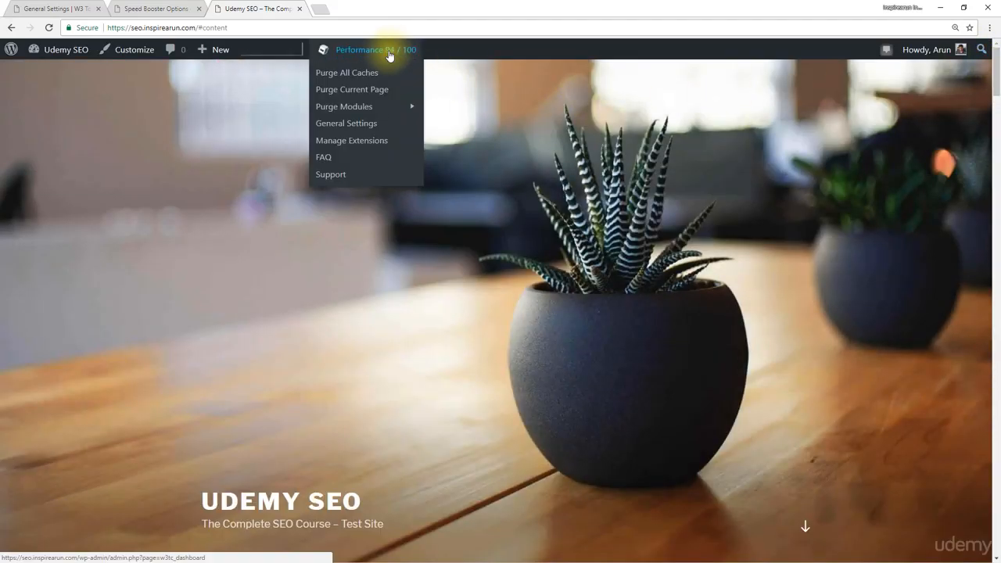